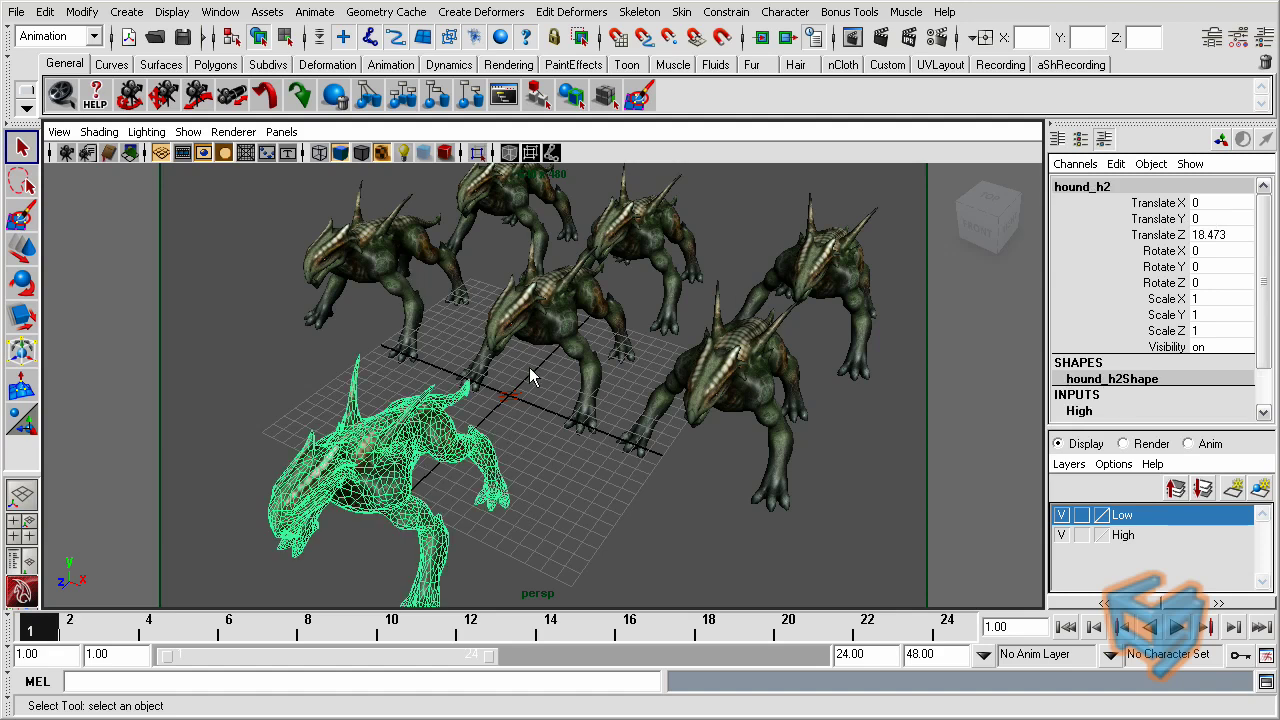
Examine the mental ray subdivision approximation assigned to the high-resolution hounds hound_h3 and hound_h4.
left_click(393, 255)
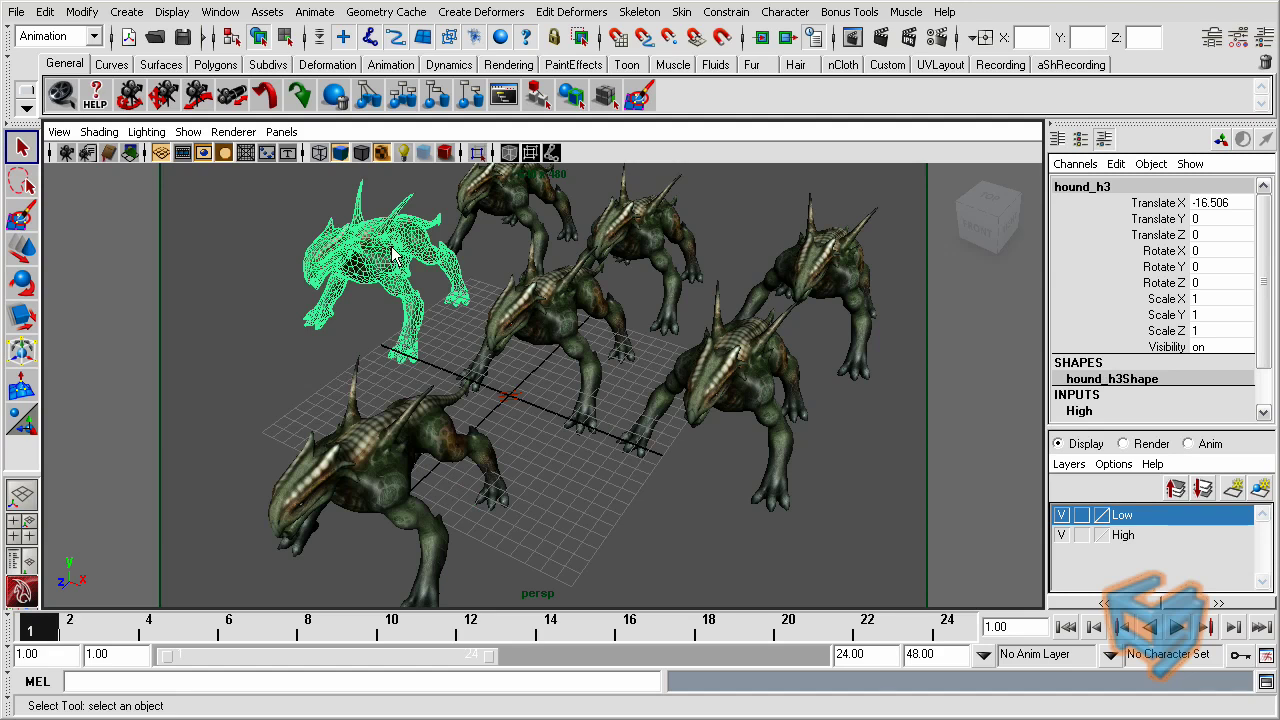
key("ctrl+a")
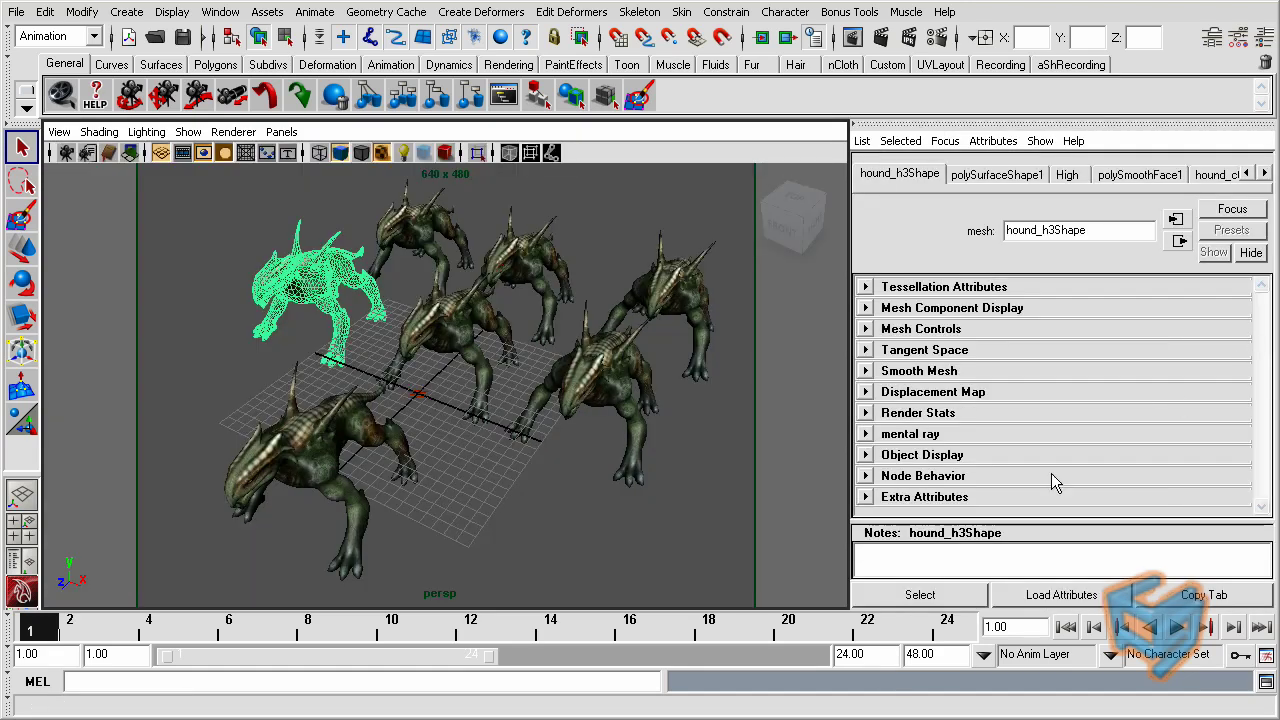
left_click(1220, 500)
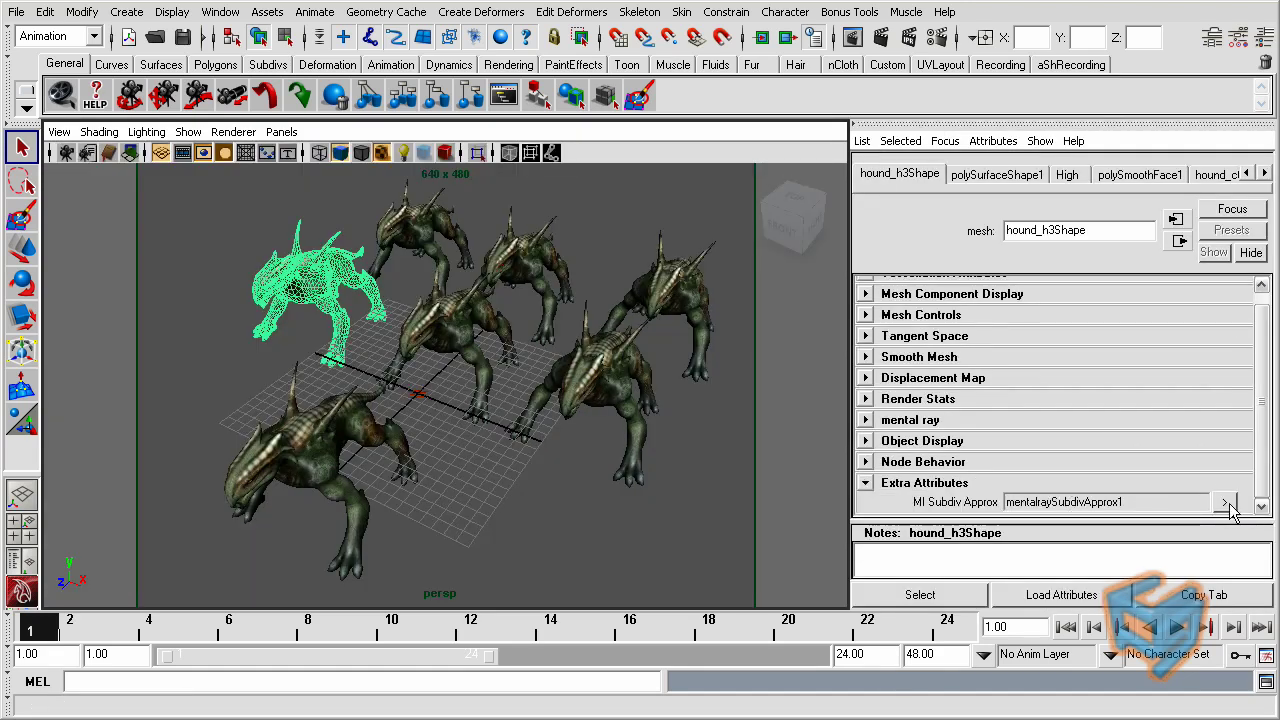
left_click(1228, 506)
left_click(515, 272)
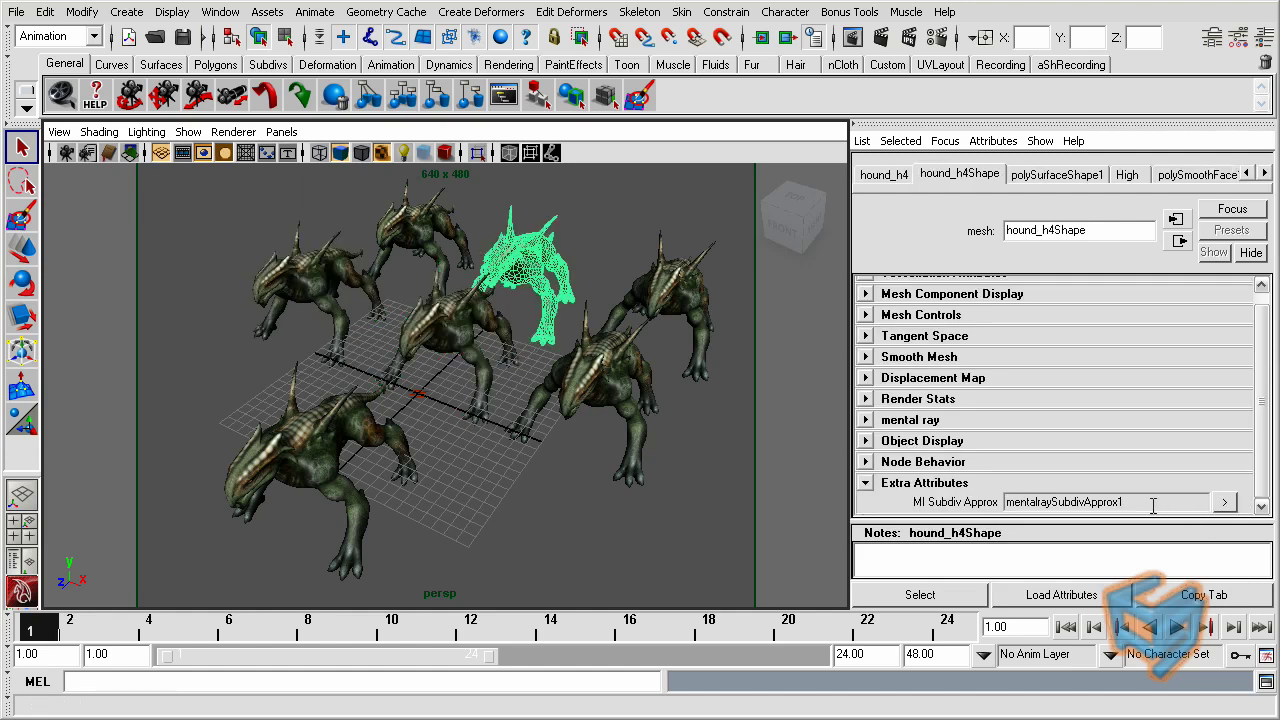
left_click_drag(1153, 506, 1010, 506)
left_click(312, 285)
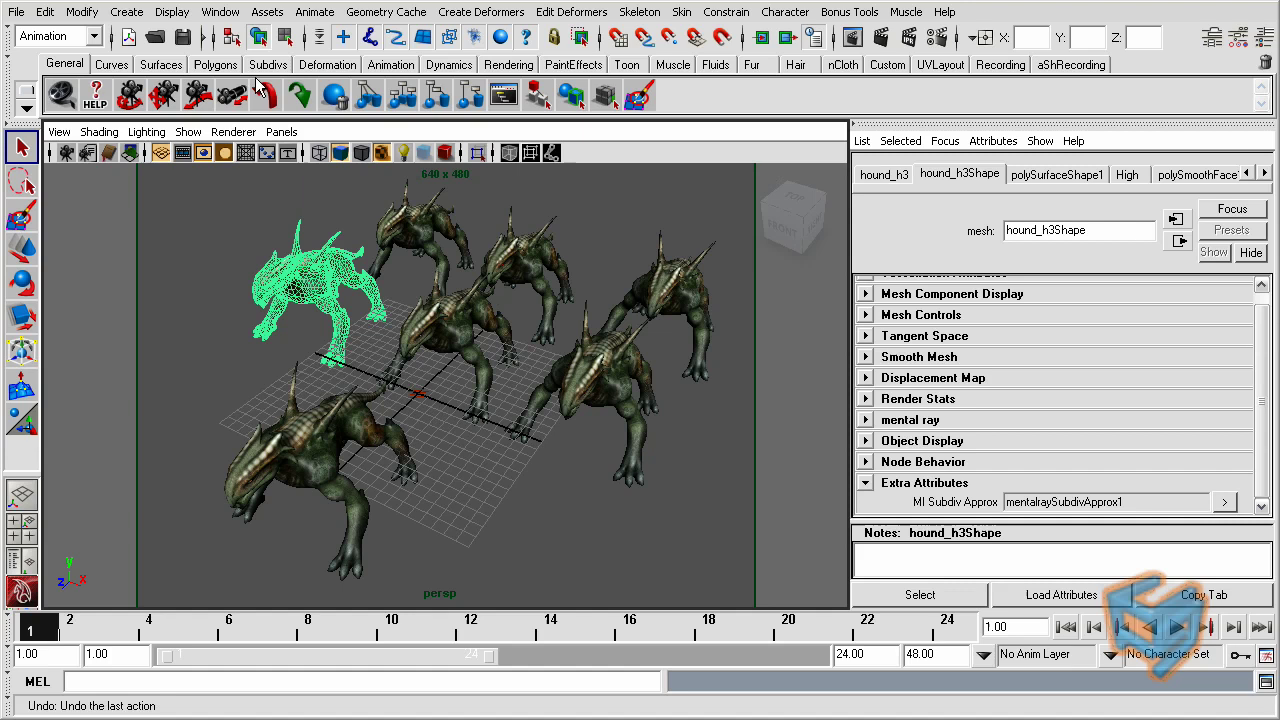
Render the high-resolution hounds in the Render View and examine the mental ray messages in the Output Window.
left_click(220, 12)
mouse_move(257, 59)
left_click(428, 68)
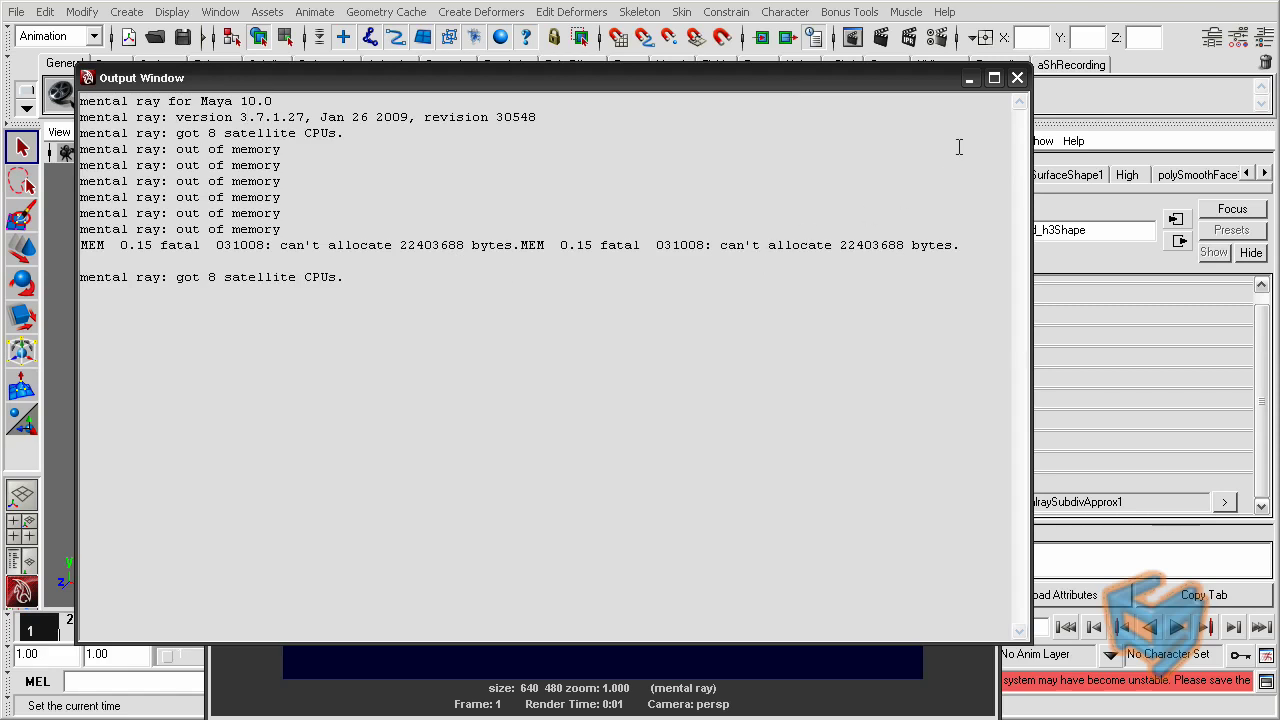
left_click(278, 216)
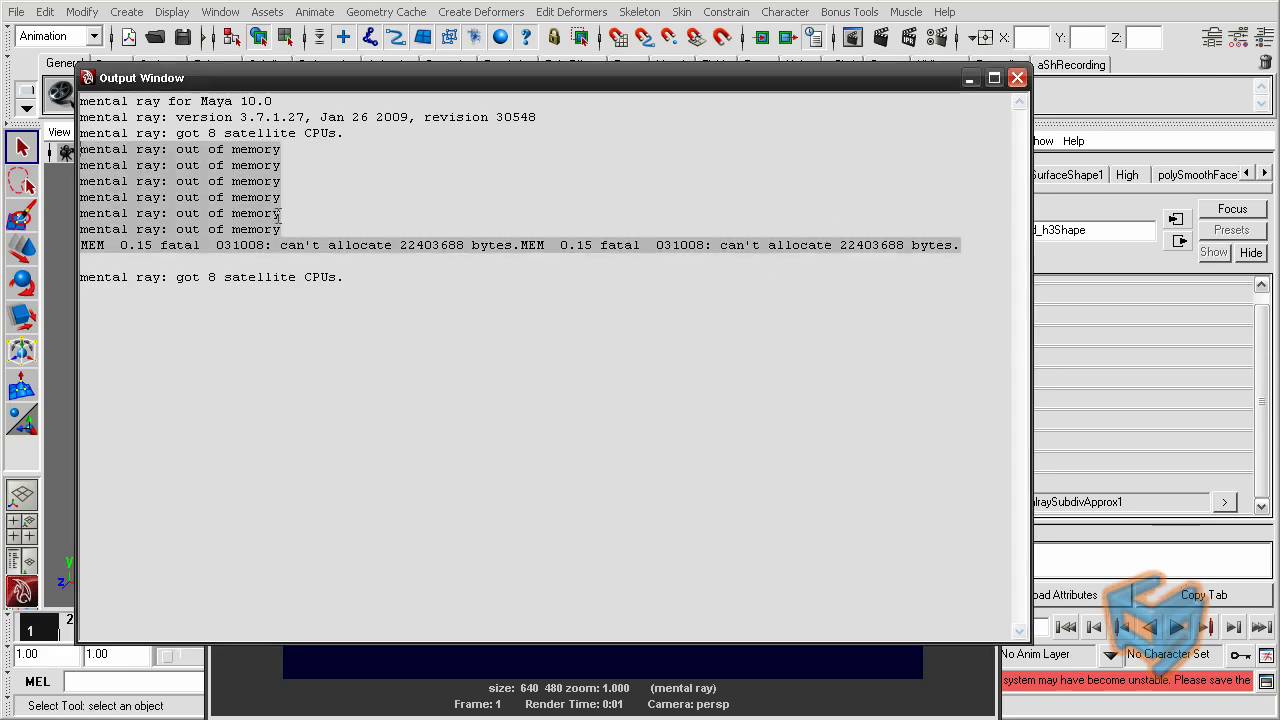
left_click_drag(965, 250, 80, 148)
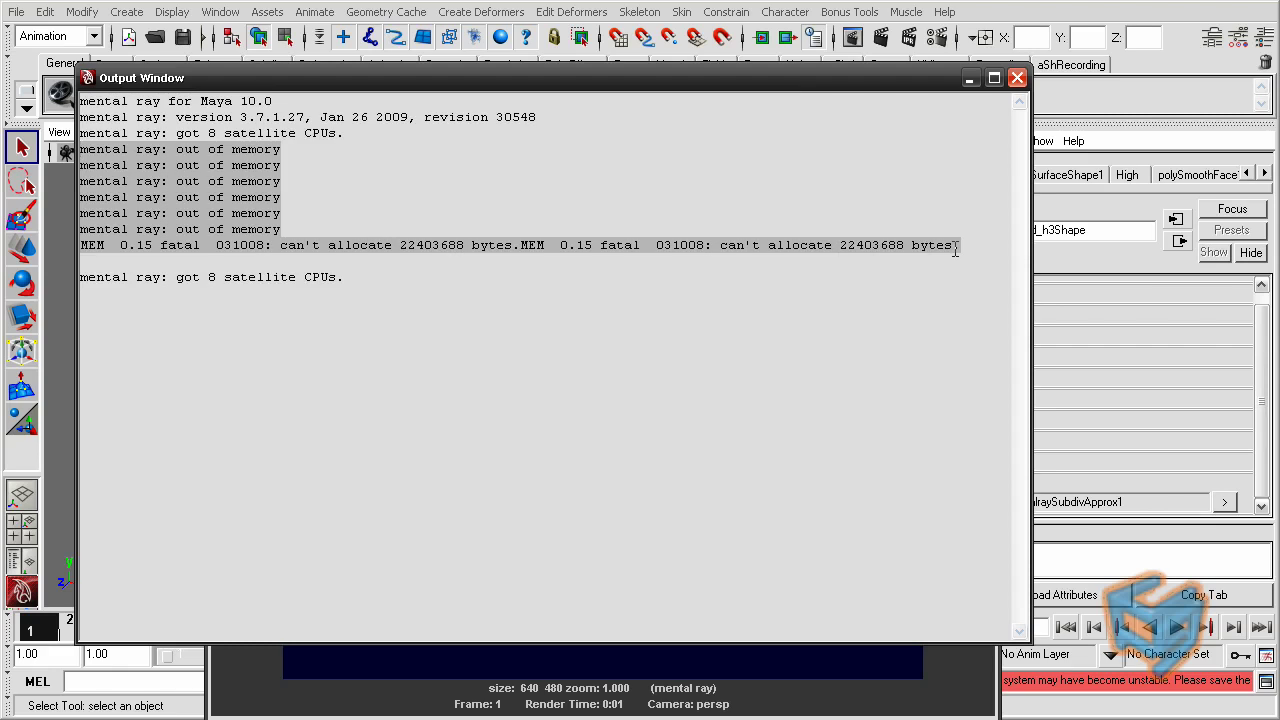
left_click_drag(955, 250, 103, 120)
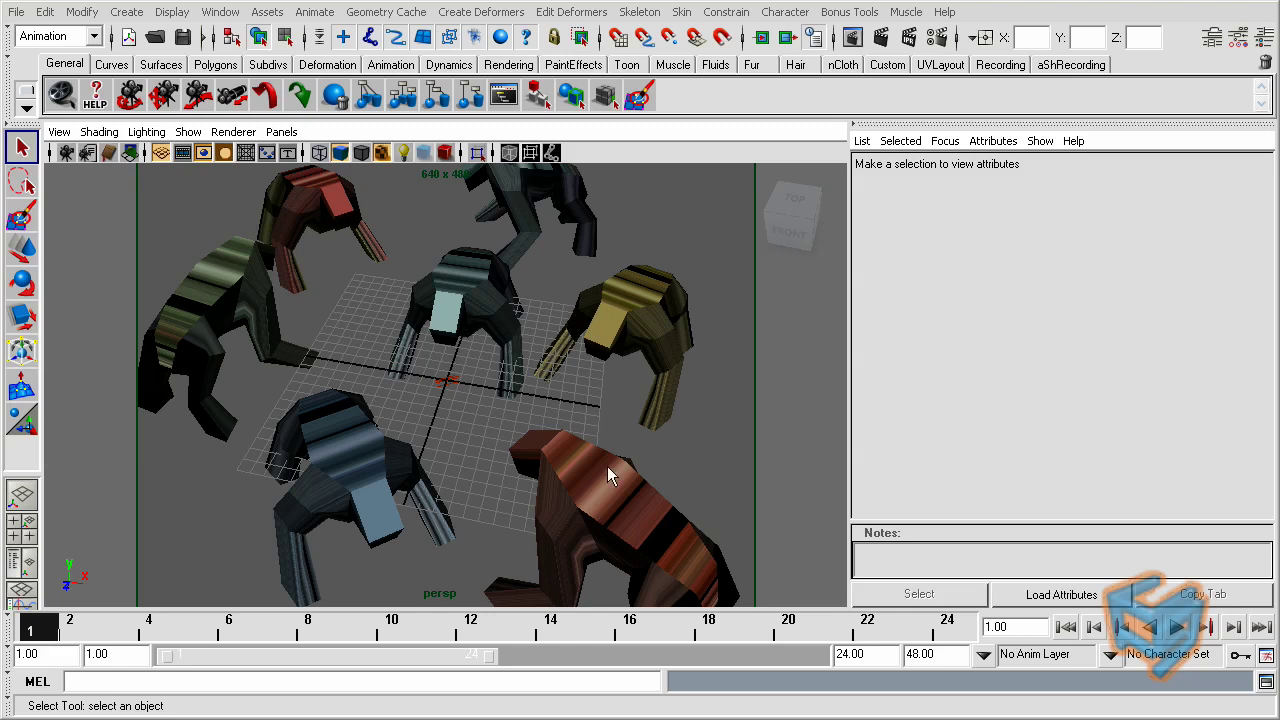
Open the mip_binaryproxy1 geometry shader assigned to the low-poly hound L_hound05.
left_click(386, 440)
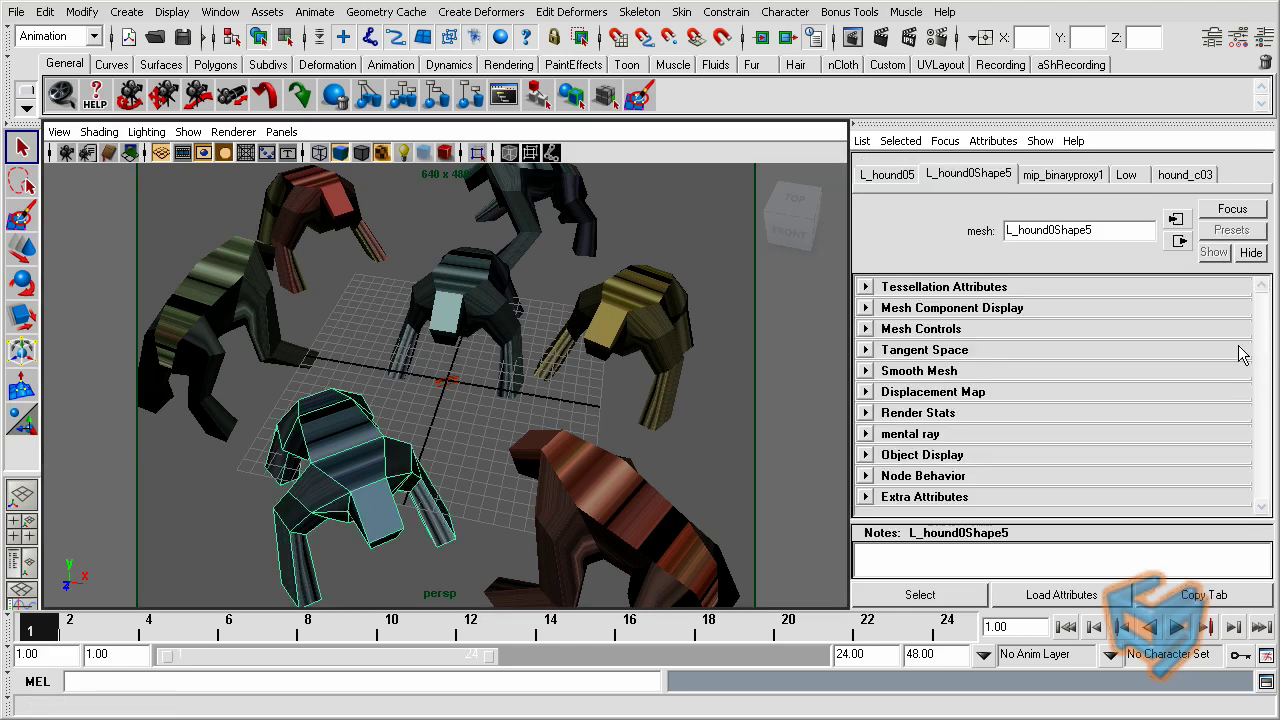
left_click(887, 174)
scroll(1047, 498, "down", 2)
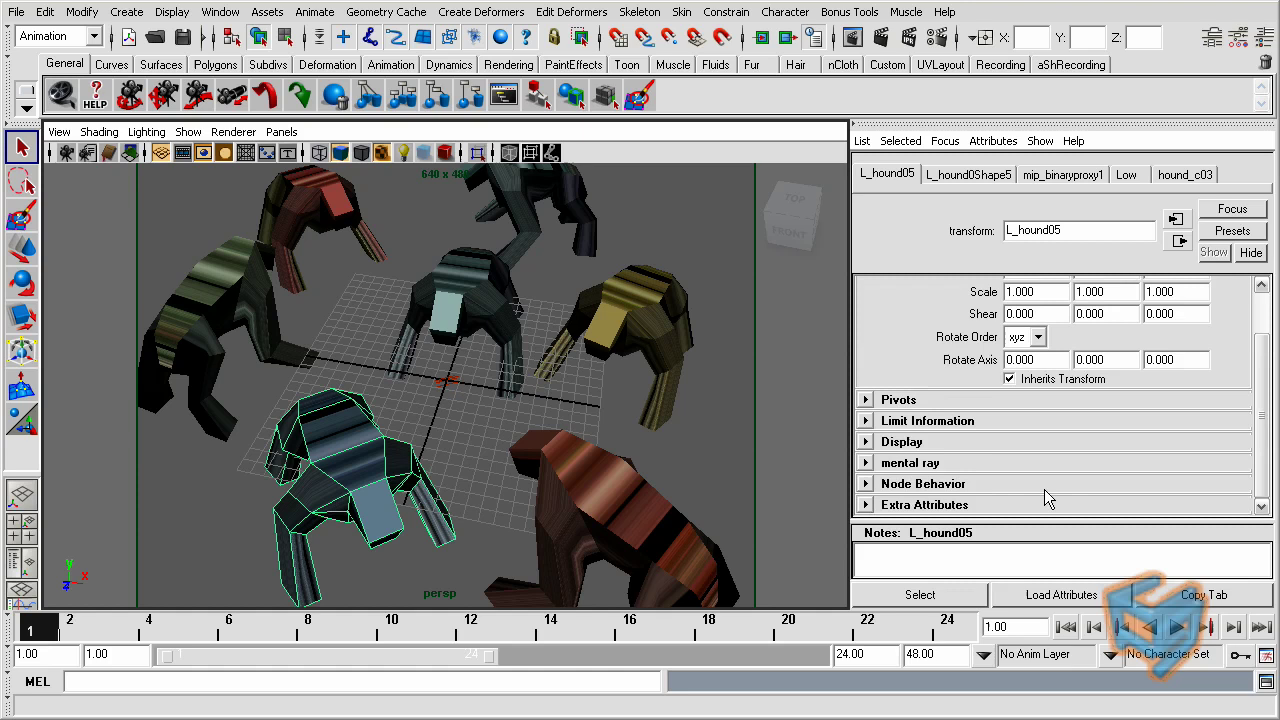
left_click(921, 463)
left_click(1262, 507)
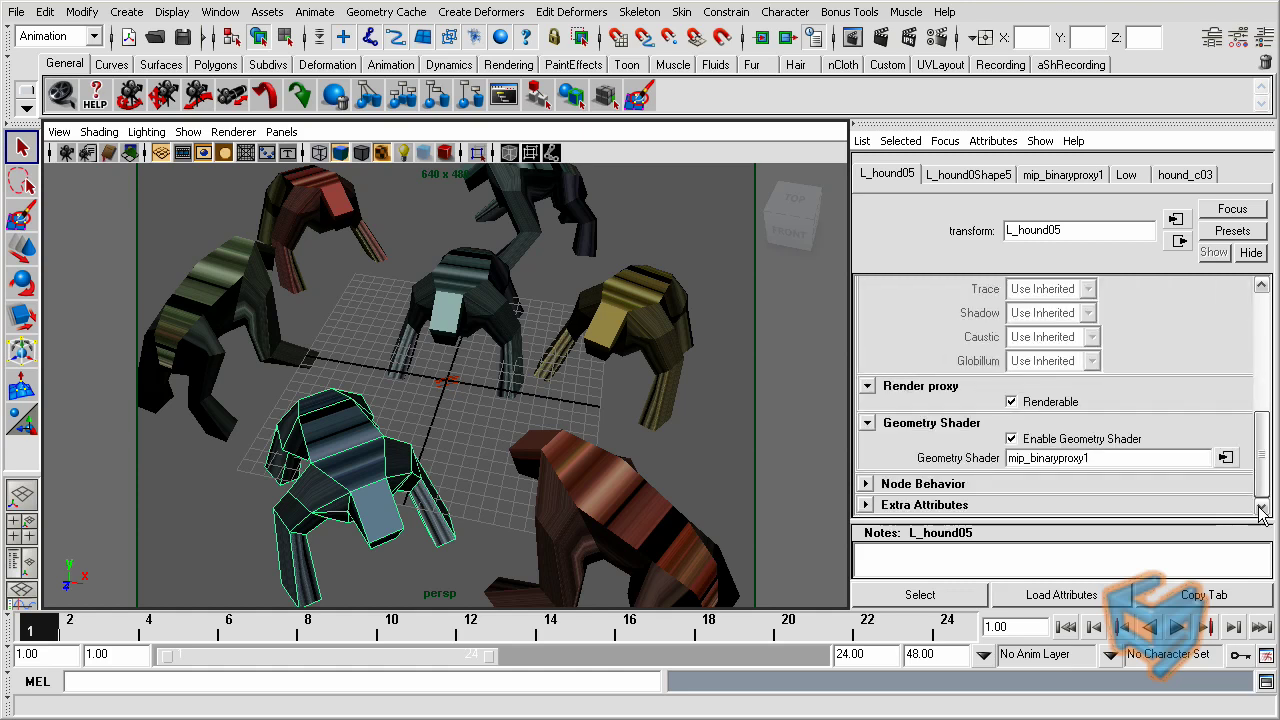
left_click(1225, 457)
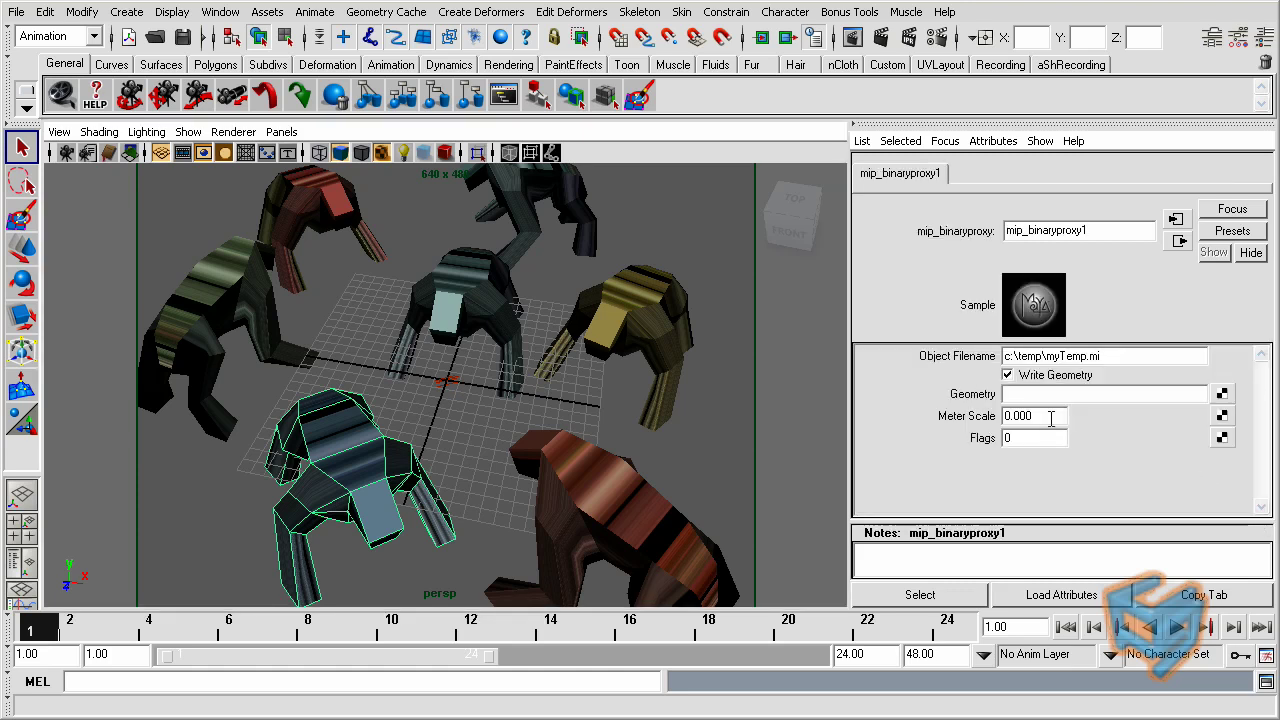
Check the proxy shader's object filename and turn off Write Geometry.
left_click_drag(1127, 356, 1002, 356)
left_click(1123, 356)
left_click_drag(1108, 356, 996, 356)
left_click(1064, 378)
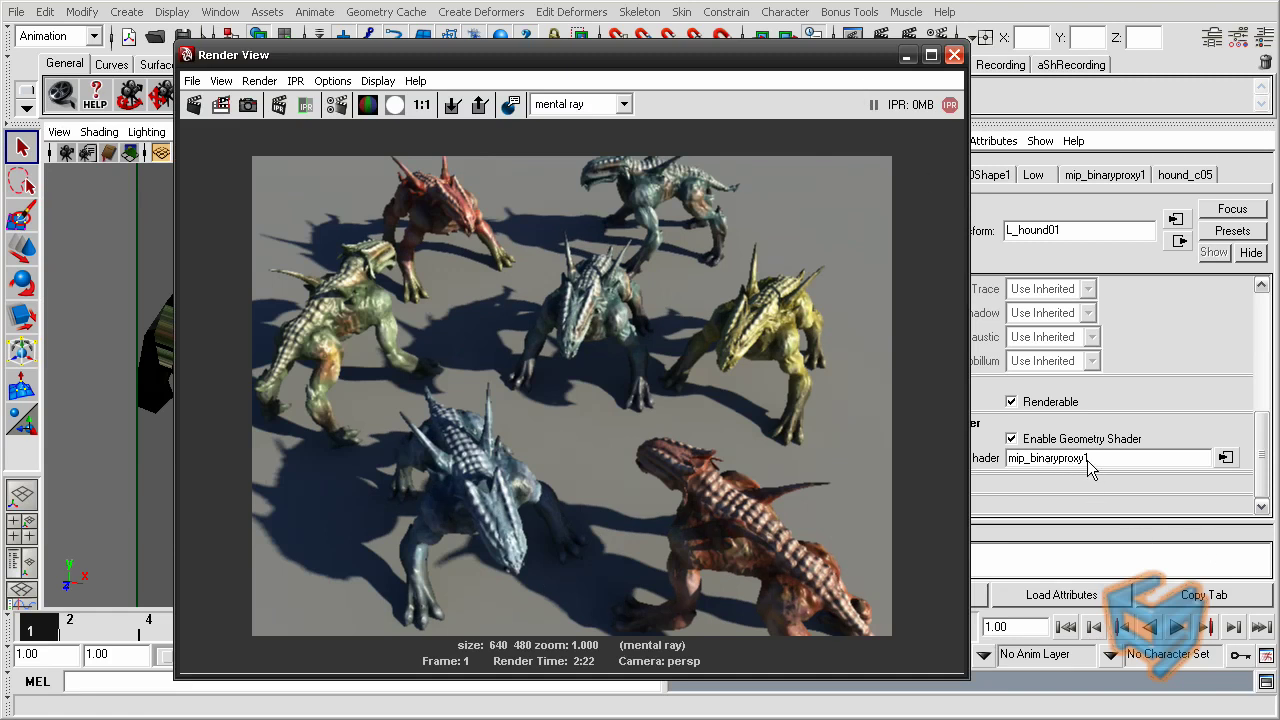
Review the object filename in L_hound01's proxy shader and the renders of the seven-hound and two-hound scenes.
left_click(1226, 460)
left_click_drag(1118, 355, 821, 484)
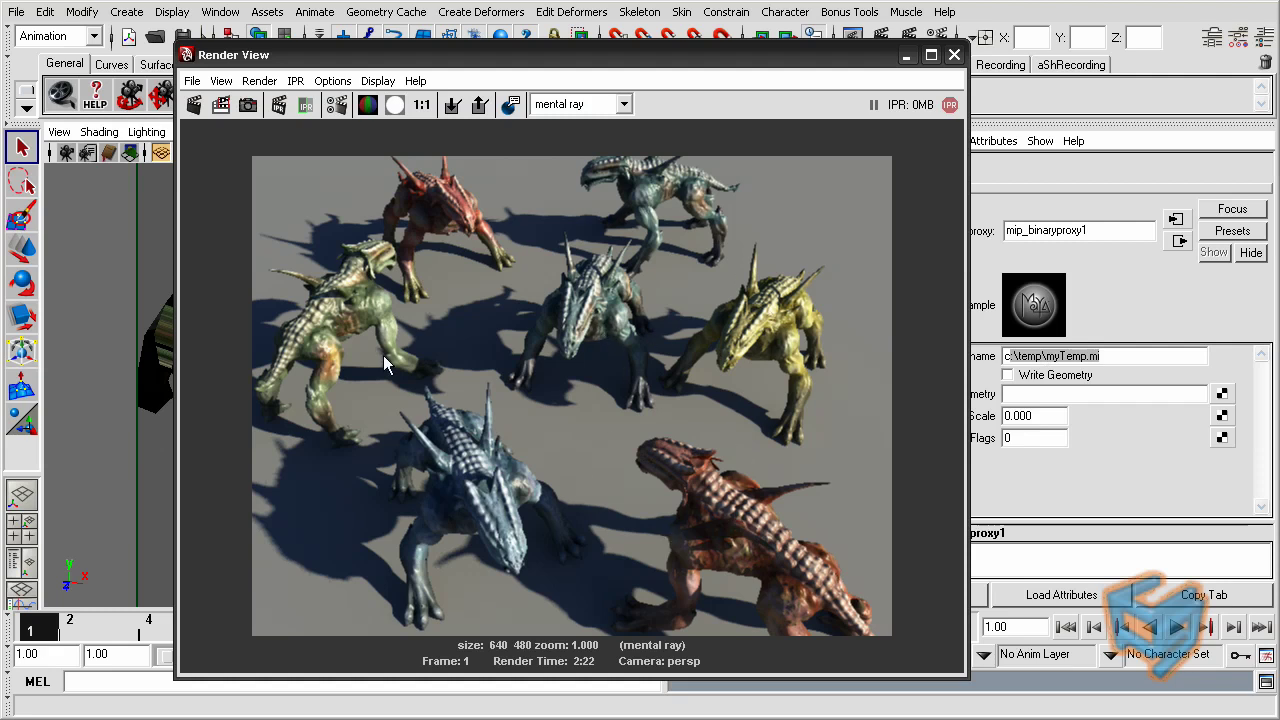
left_click(954, 54)
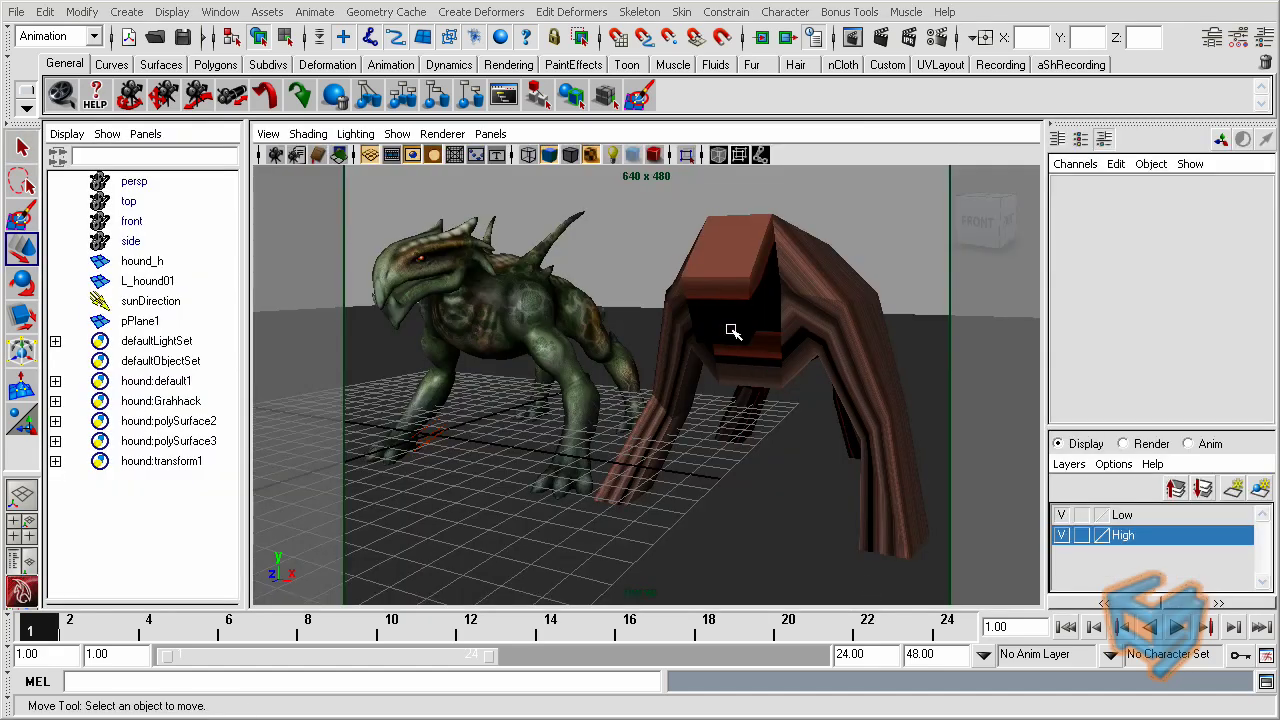
left_click(744, 298)
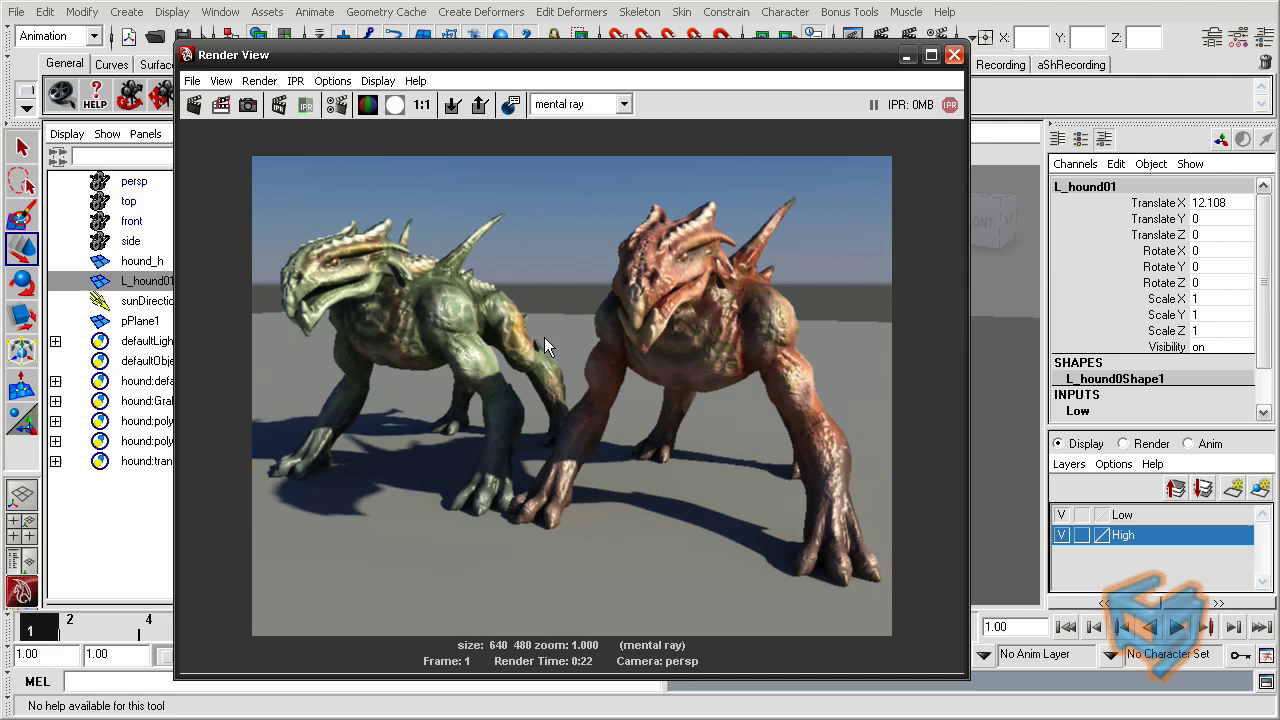
left_click(954, 55)
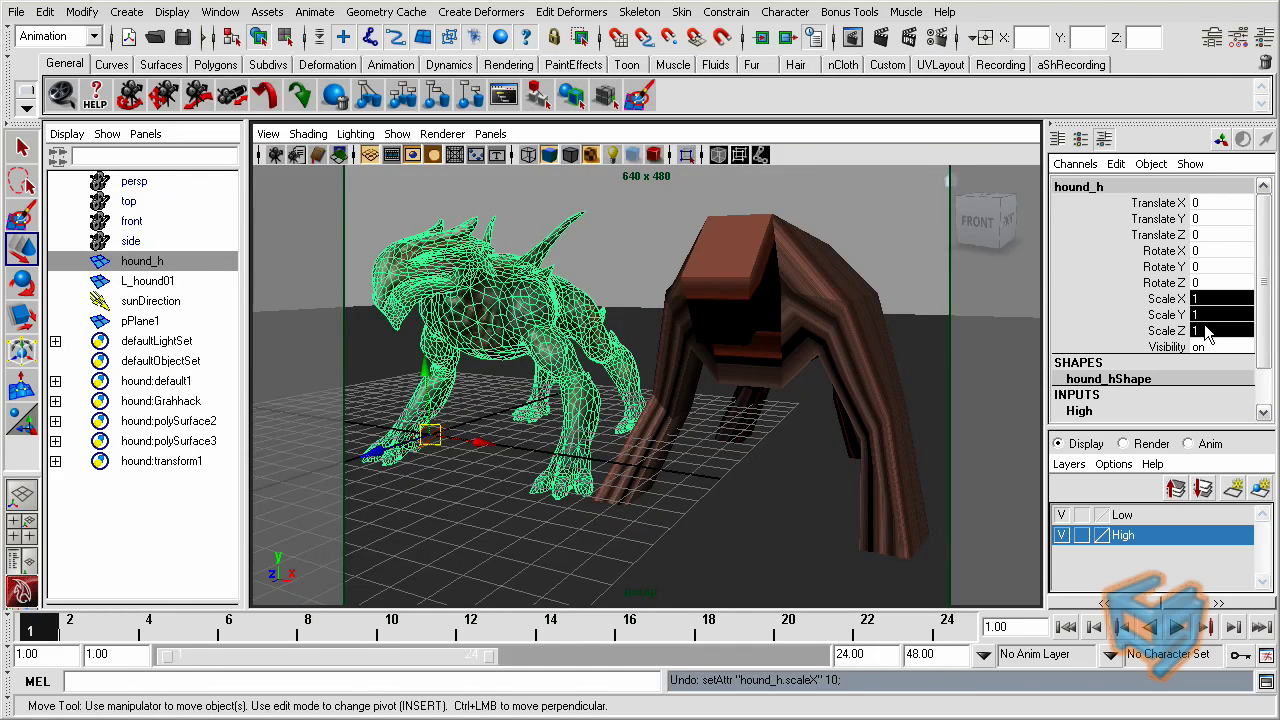
Set the X, Y and Z scale of the high-resolution hound hound_h to 2.
left_click(1205, 298)
type("2")
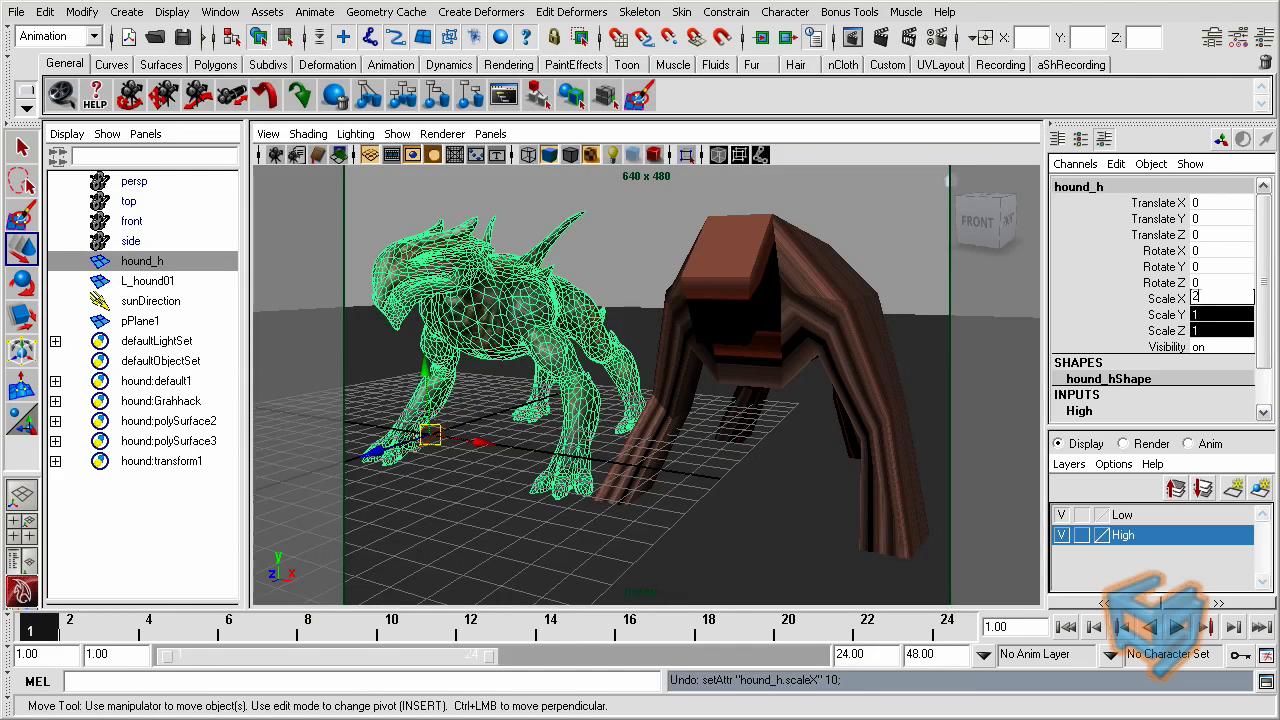
key("Return")
left_click_drag(700, 380, 690, 420, "alt")
right_click_drag(760, 420, 631, 420, "alt")
middle_click_drag(665, 372, 651, 414, "alt")
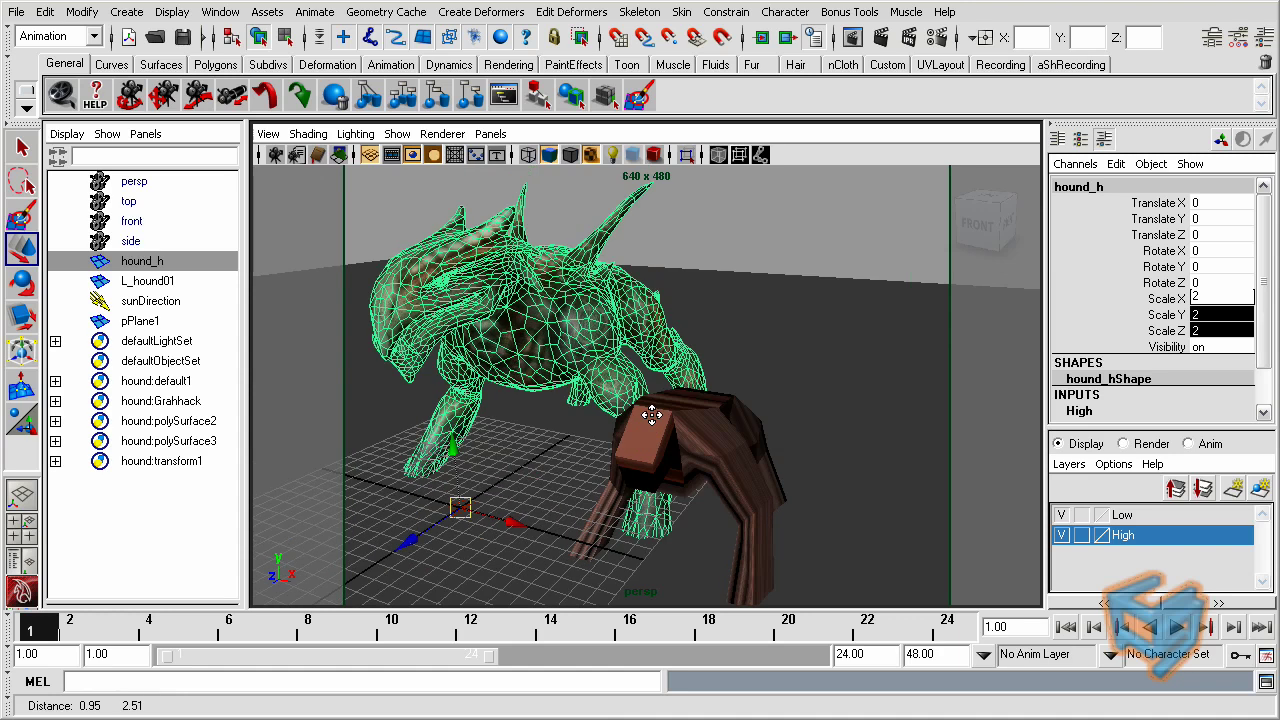
Assign hound_h as the source geometry of L_hound01's mip_binaryproxy1 shader.
left_click(724, 421)
key("ctrl+a")
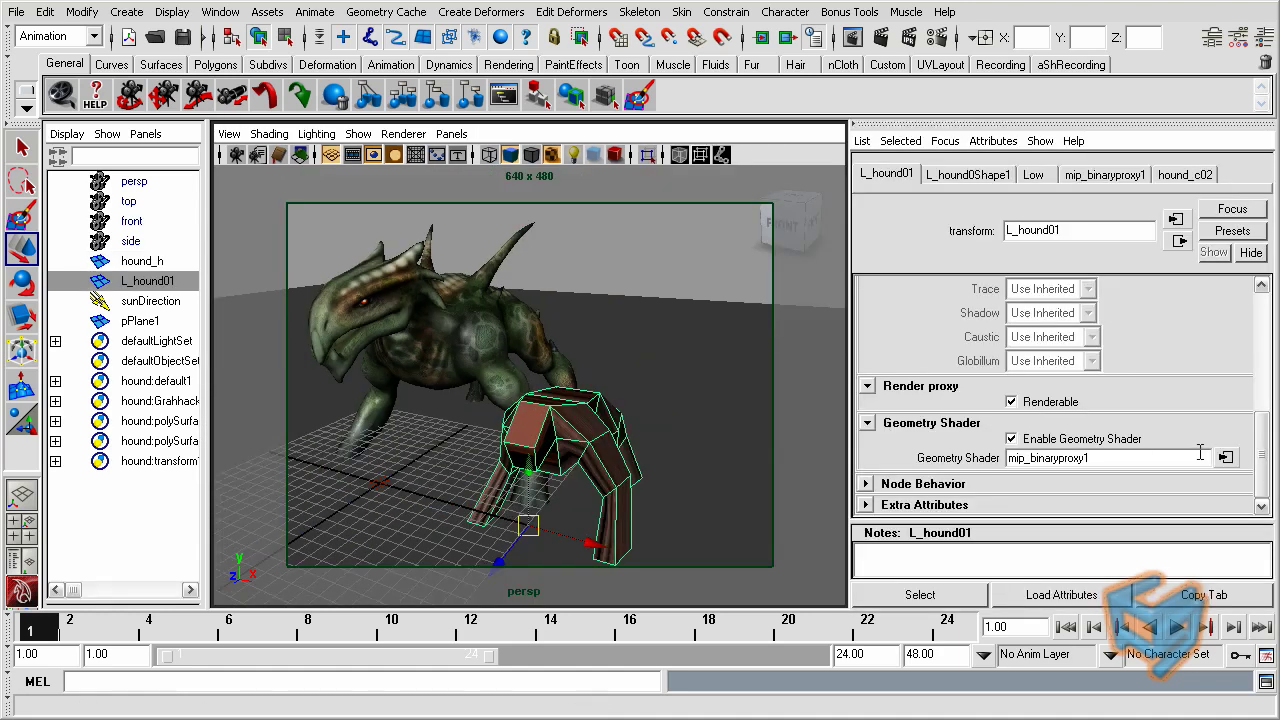
left_click(1228, 458)
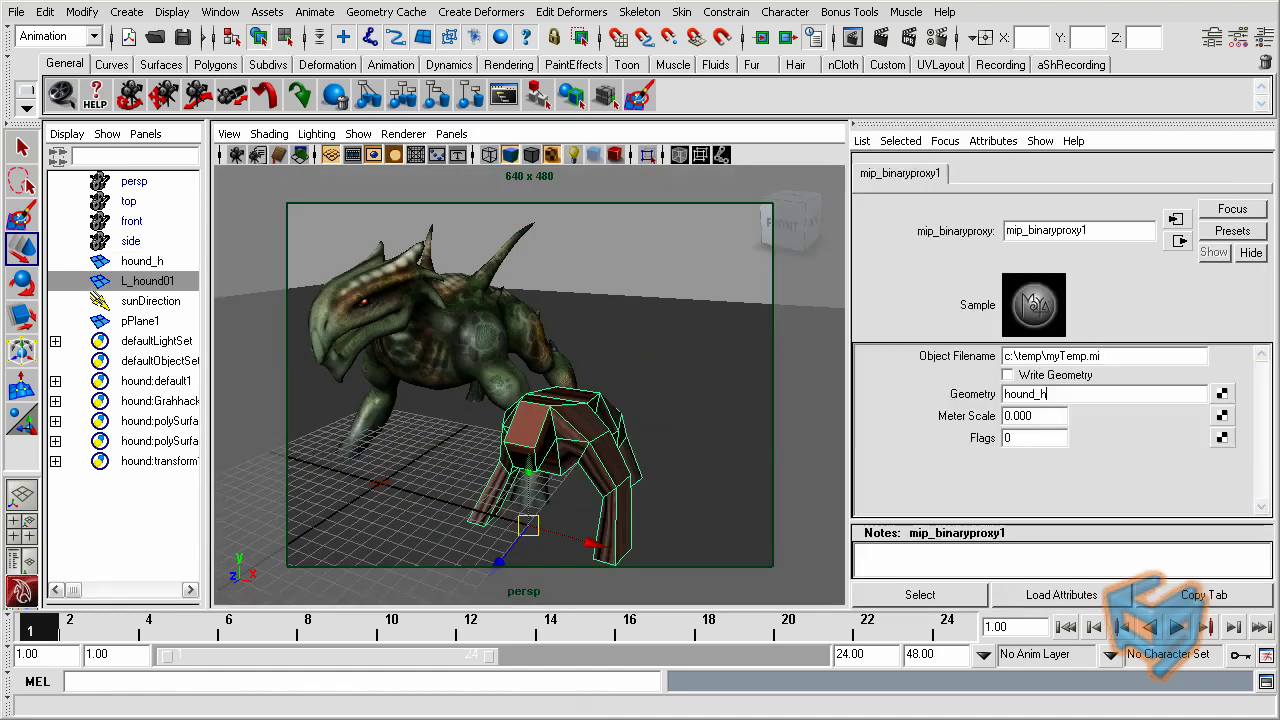
key("Return")
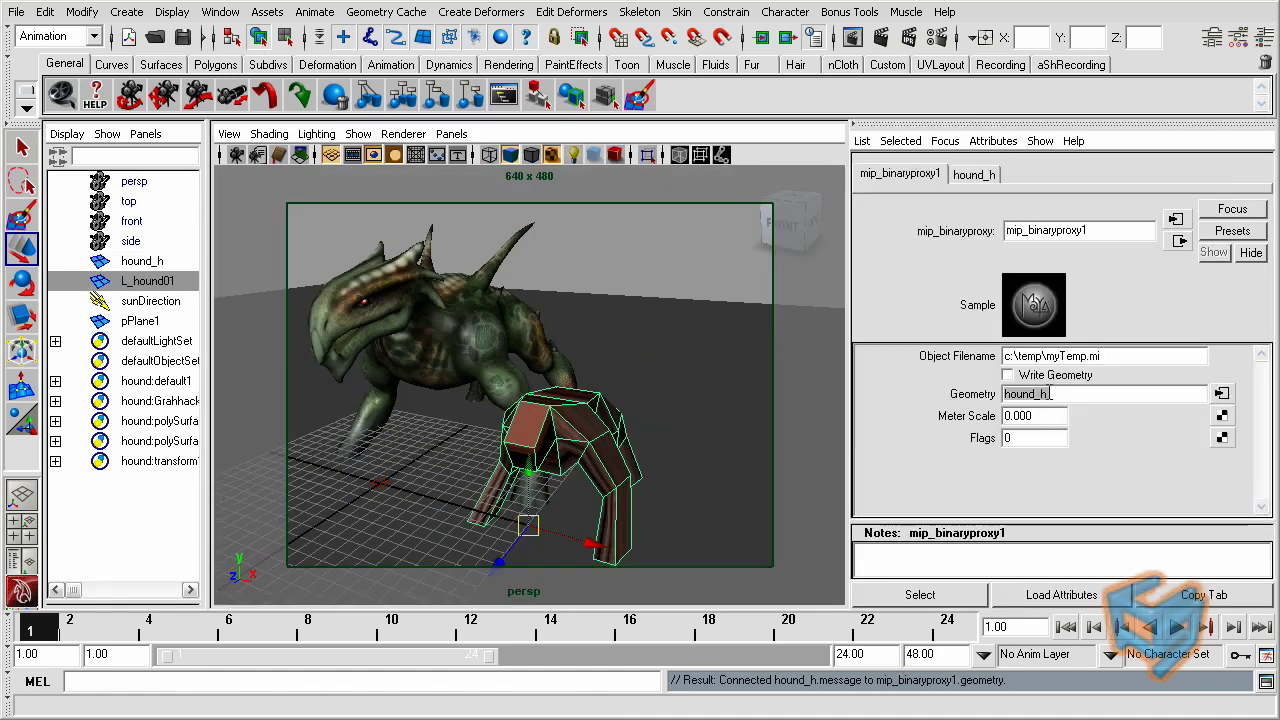
Enable Write Geometry on the proxy shader and set its object filename to c:\temp\myTempScale.mi.
left_click(1056, 378)
type("Scale")
key("Return")
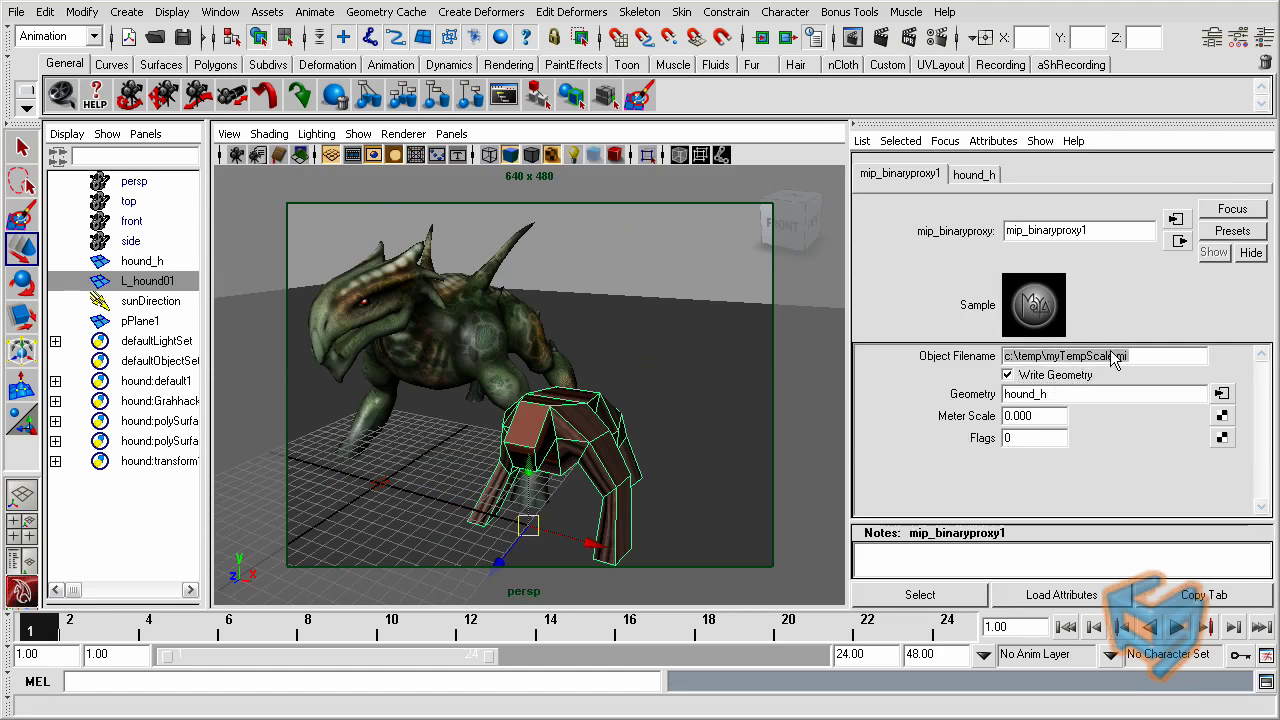
Batch render the scene to write the proxy geometry and check for myTempScale.mi in the C:\temp folder.
key("F6")
left_click(461, 12)
left_click(480, 190)
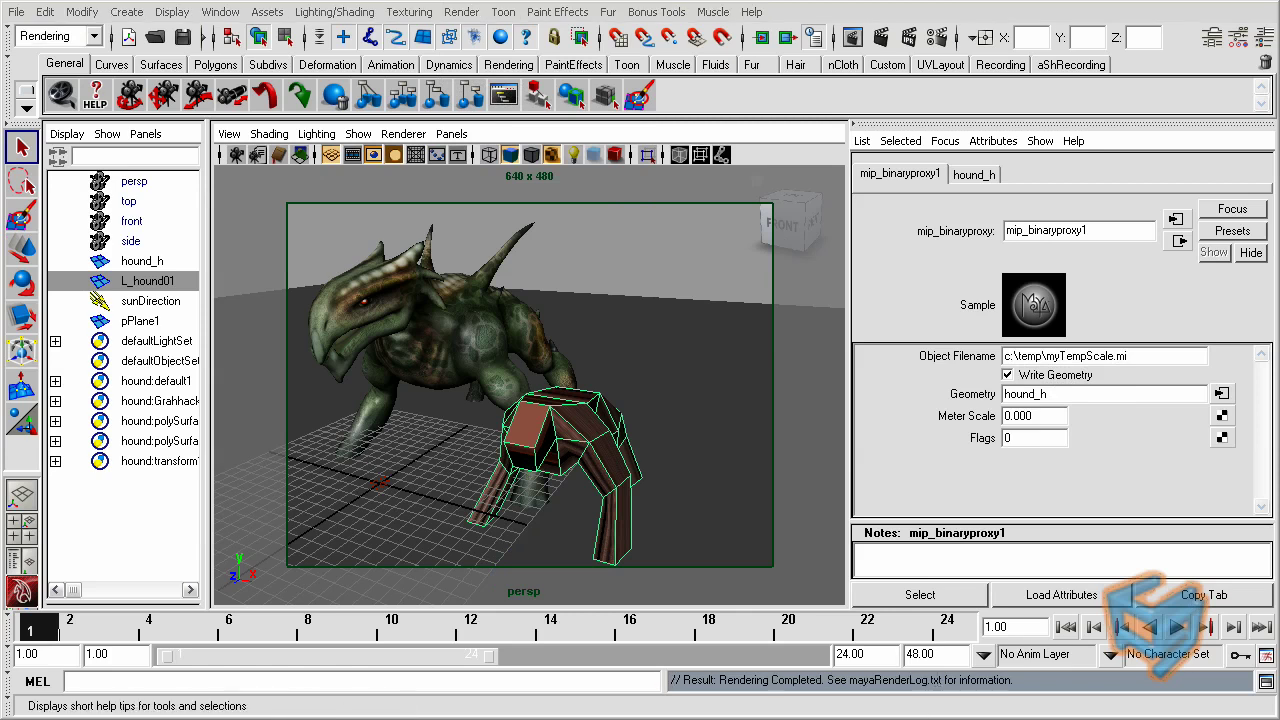
key("alt+Tab")
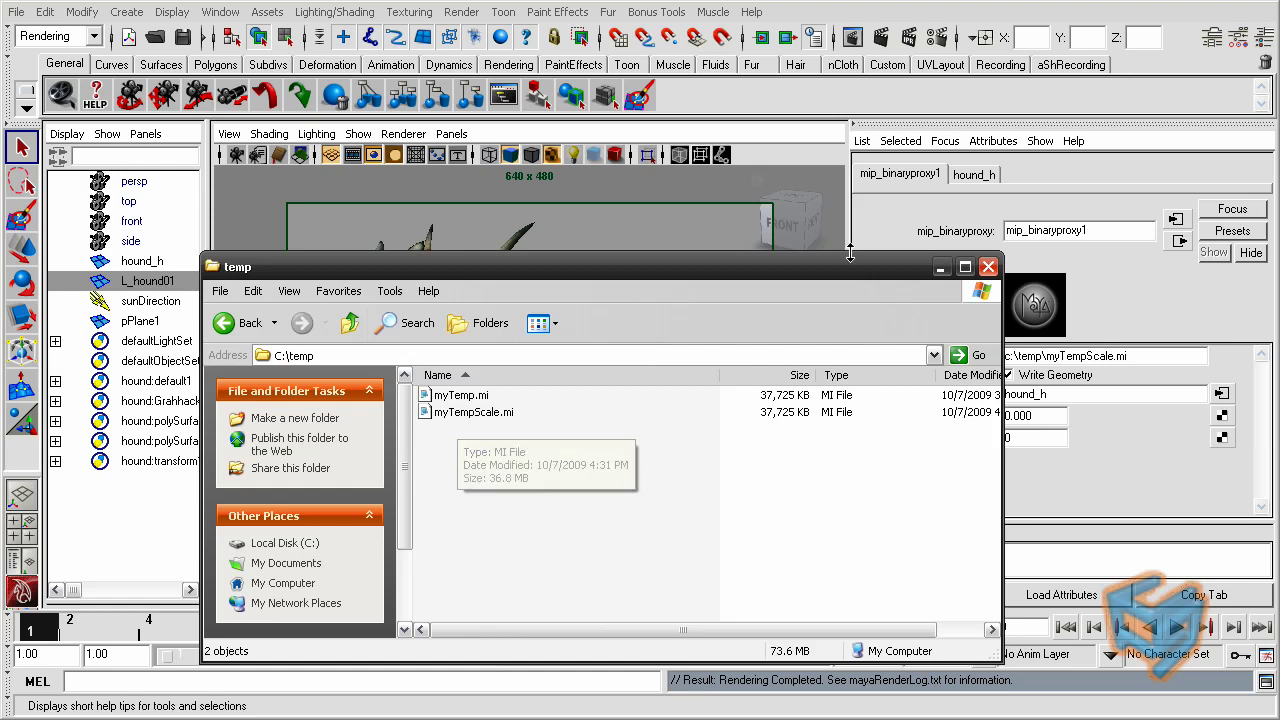
key("alt+Tab")
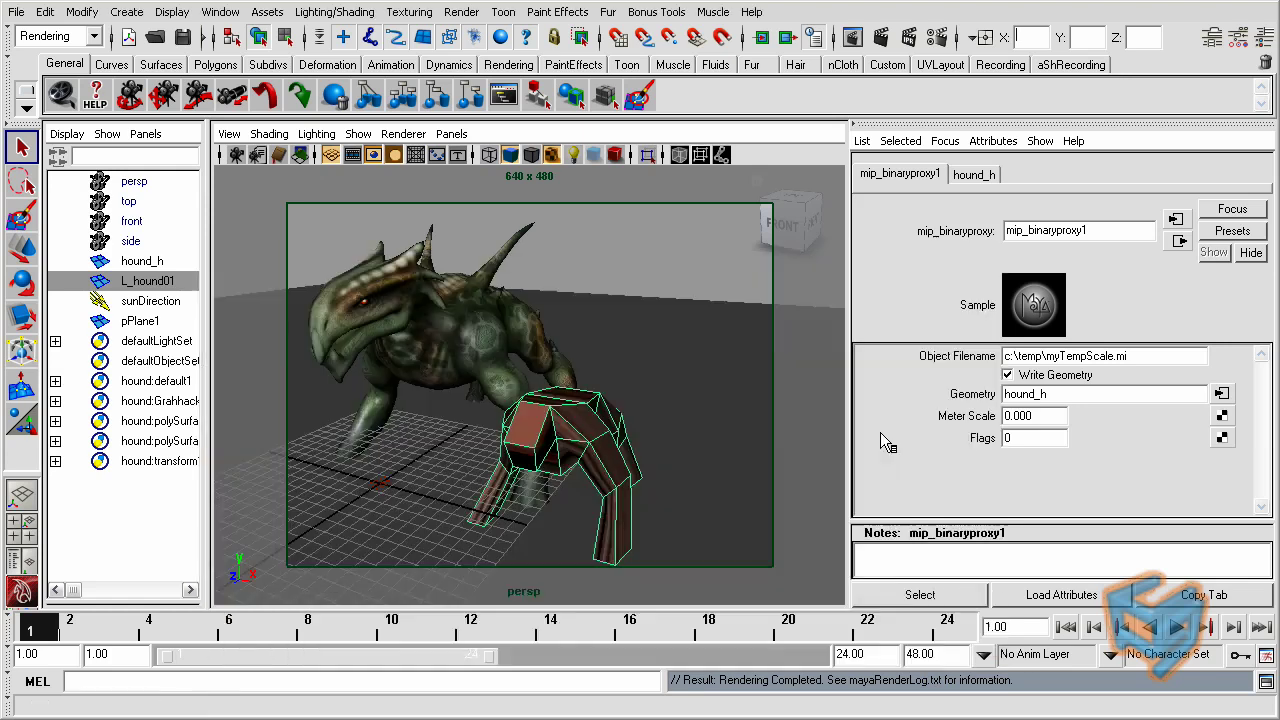
Turn off Write Geometry on the proxy shader and render the scene in the Render View.
left_click(1008, 375)
left_click(220, 12)
mouse_move(257, 59)
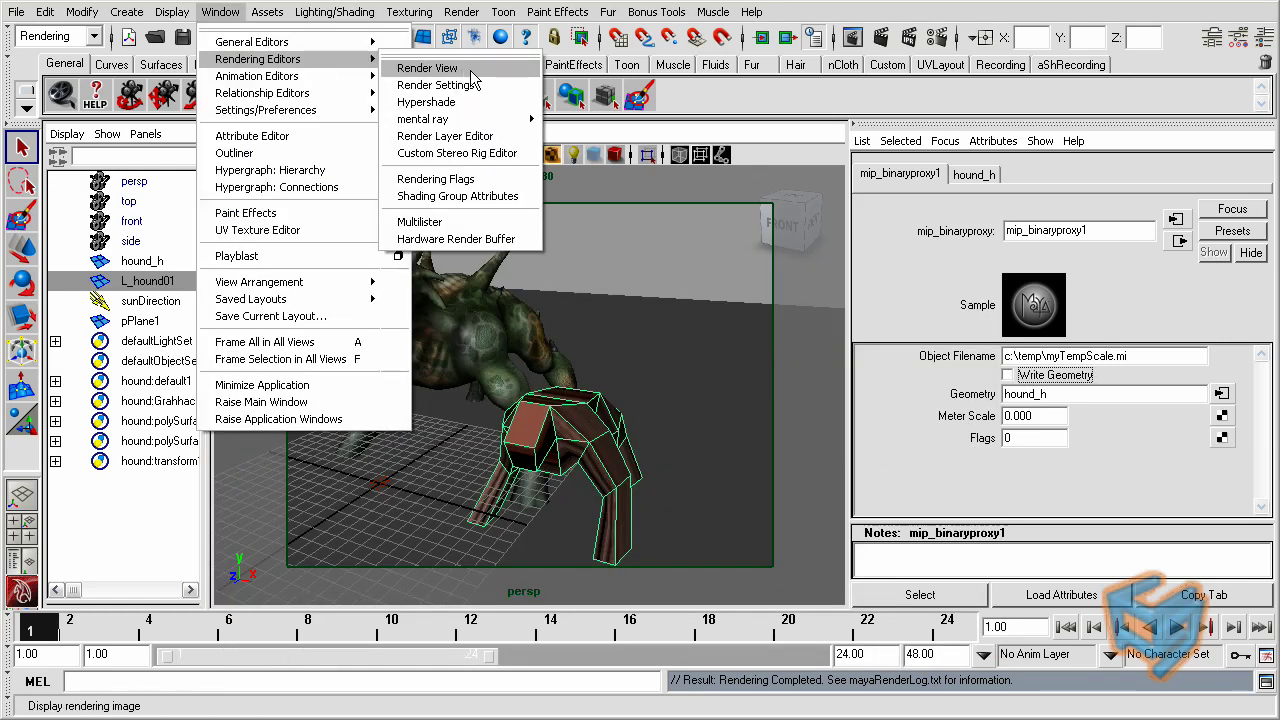
left_click(427, 68)
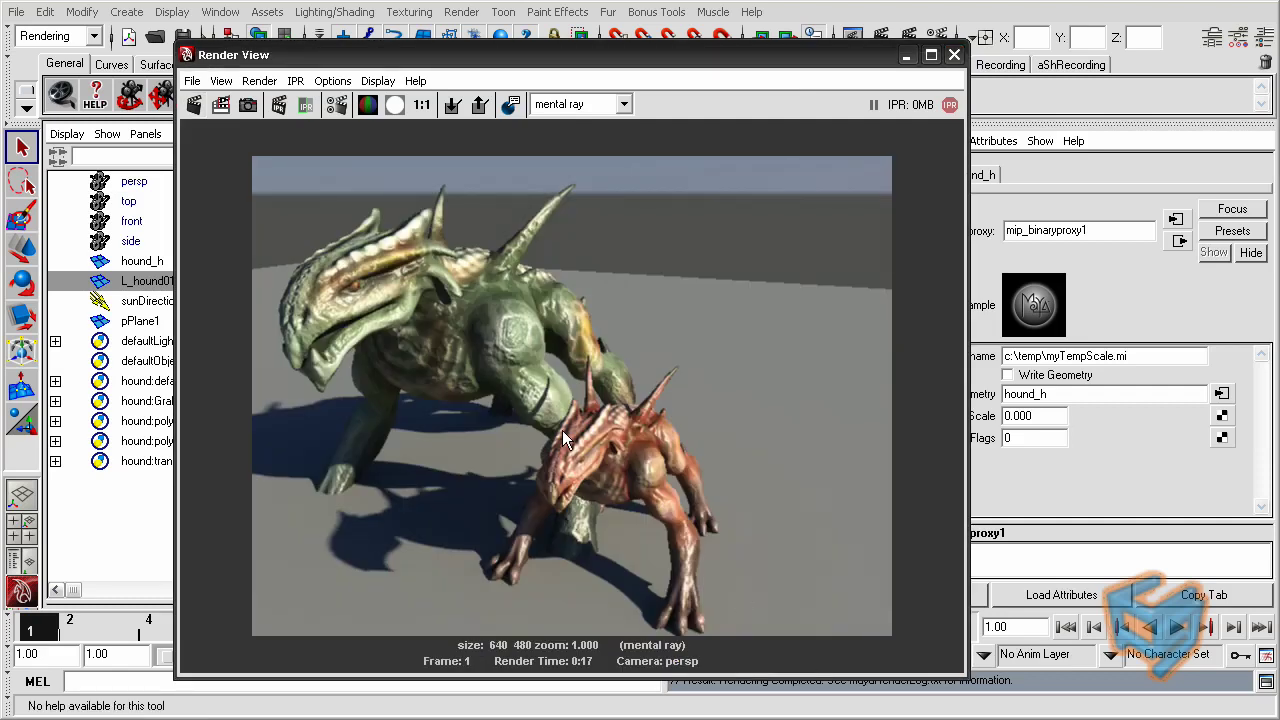
left_click(905, 56)
Freeze the transformations of the scaled high-resolution hound hound_h.
left_click(358, 298)
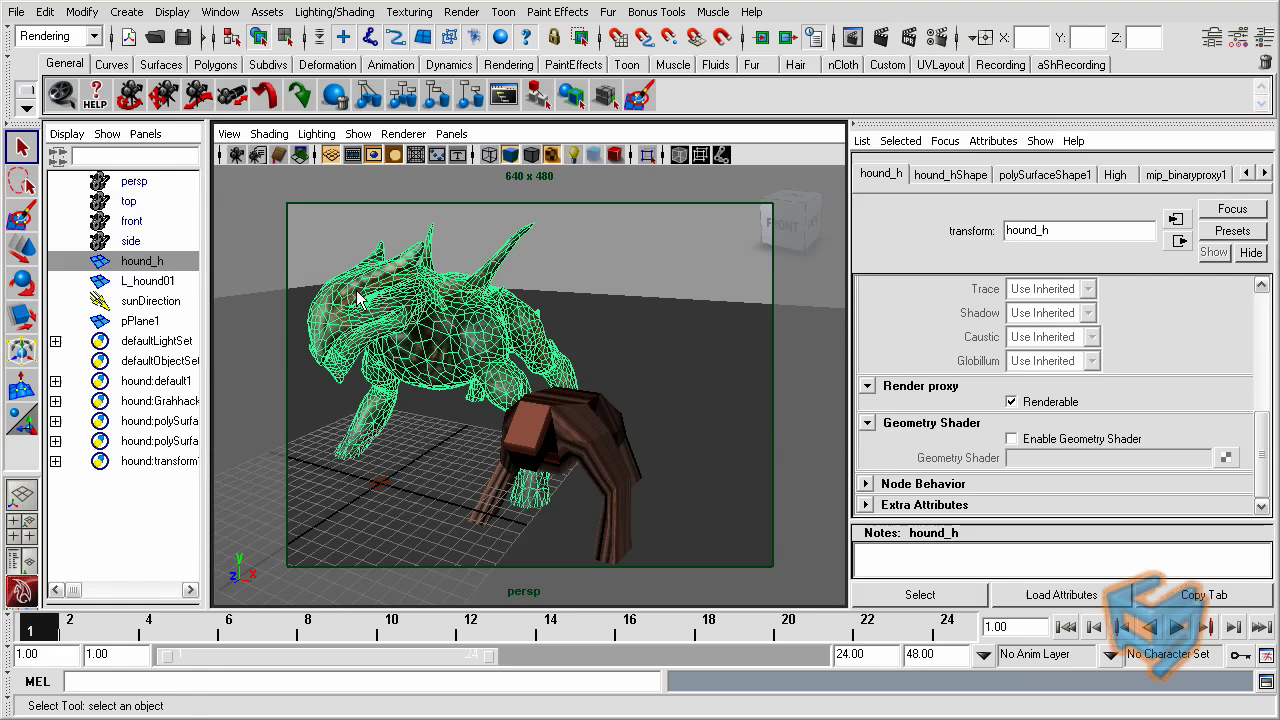
key("ctrl+a")
left_click_drag(1230, 332, 1215, 285)
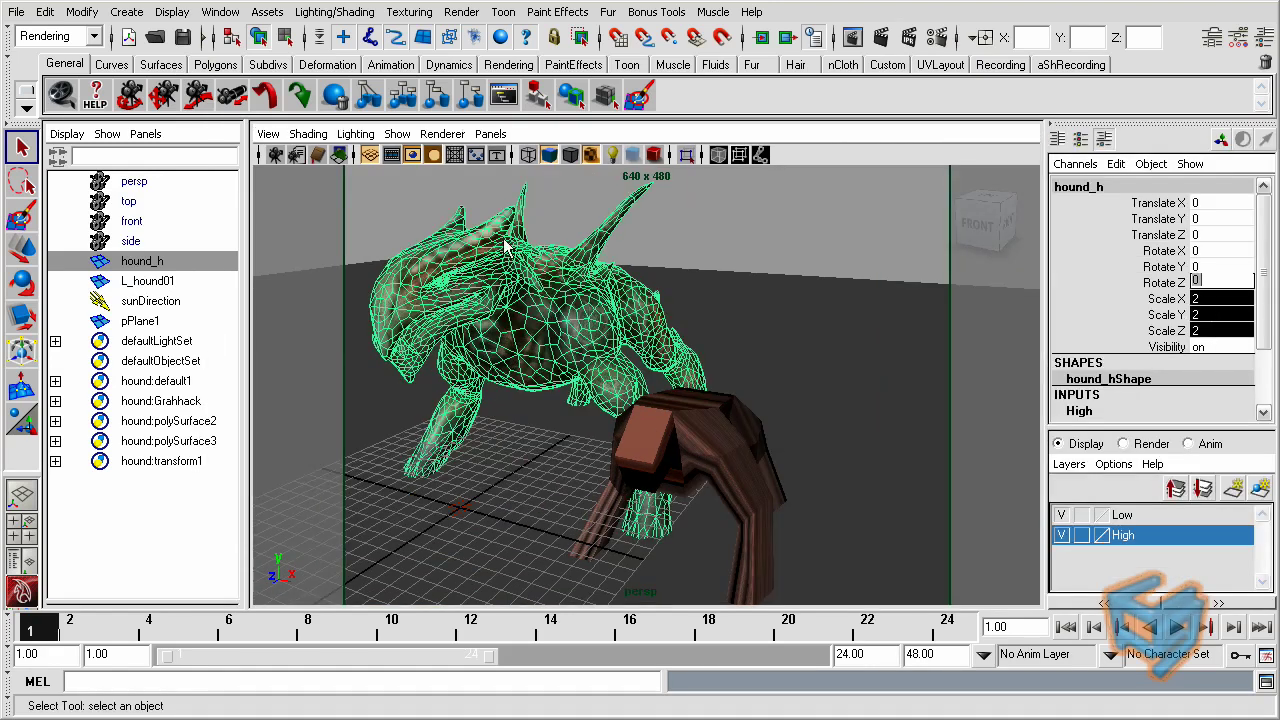
left_click(1220, 332)
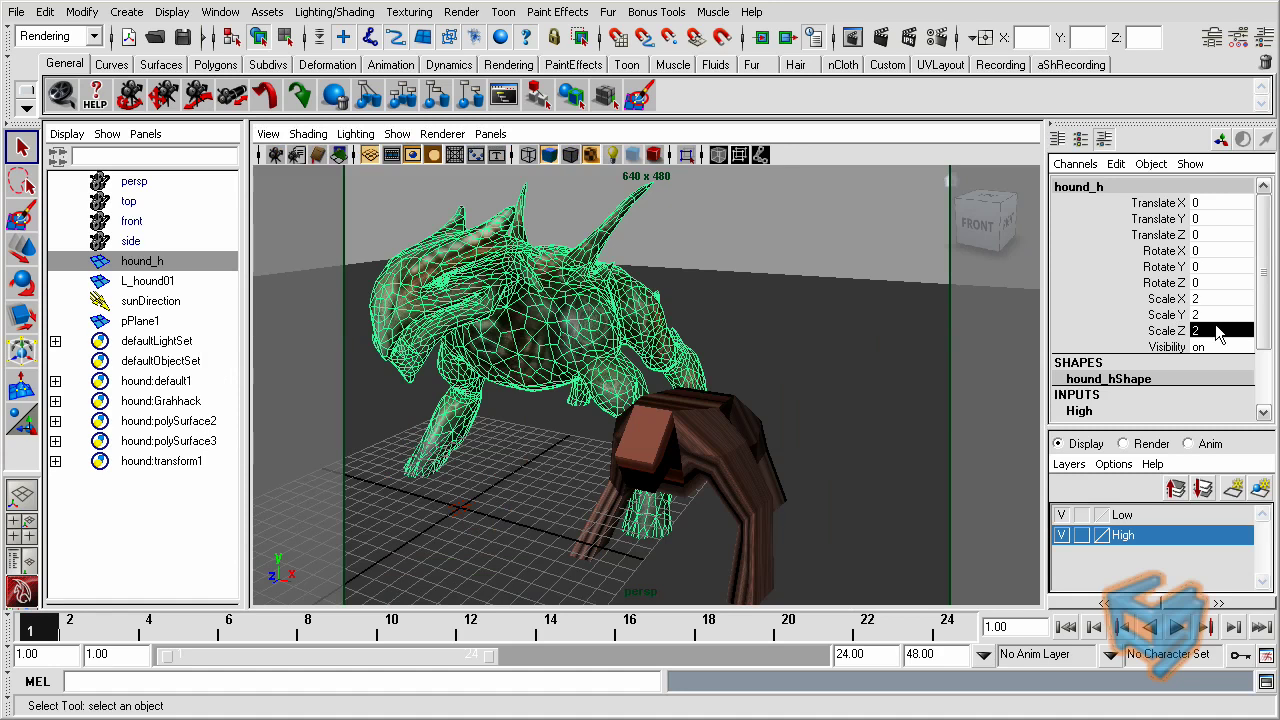
left_click_drag(1218, 335, 1220, 298)
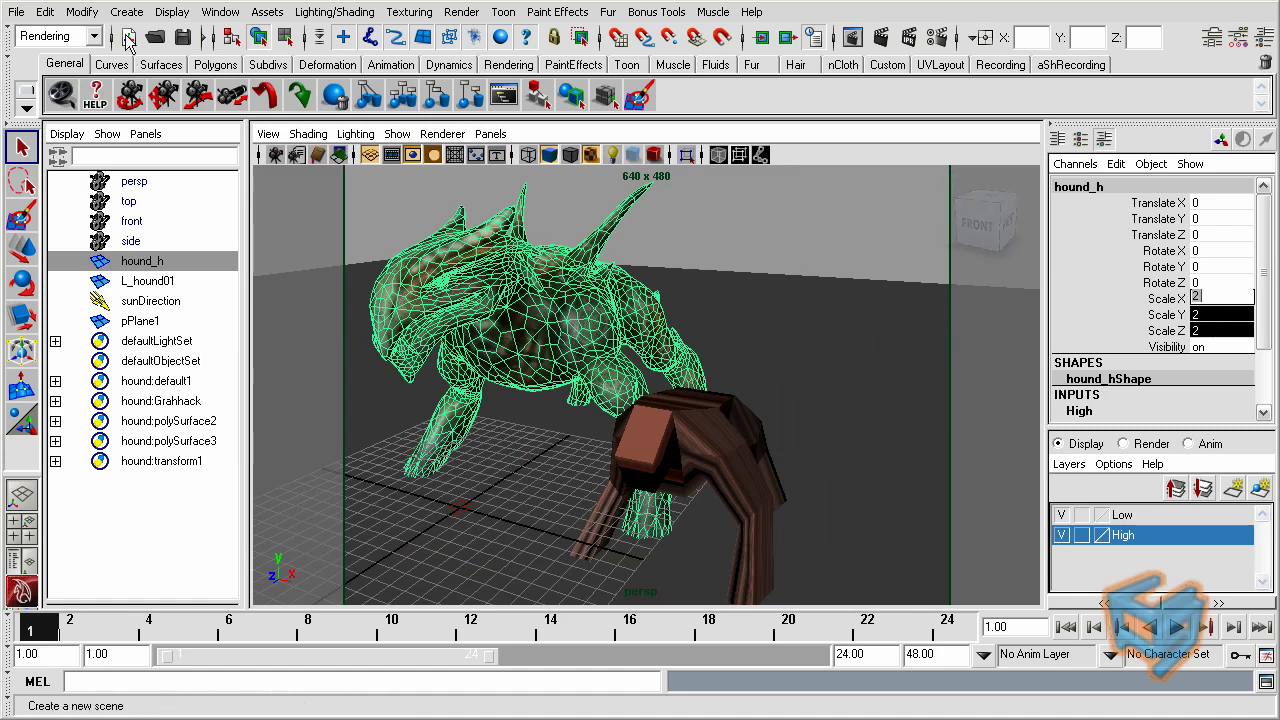
left_click(82, 12)
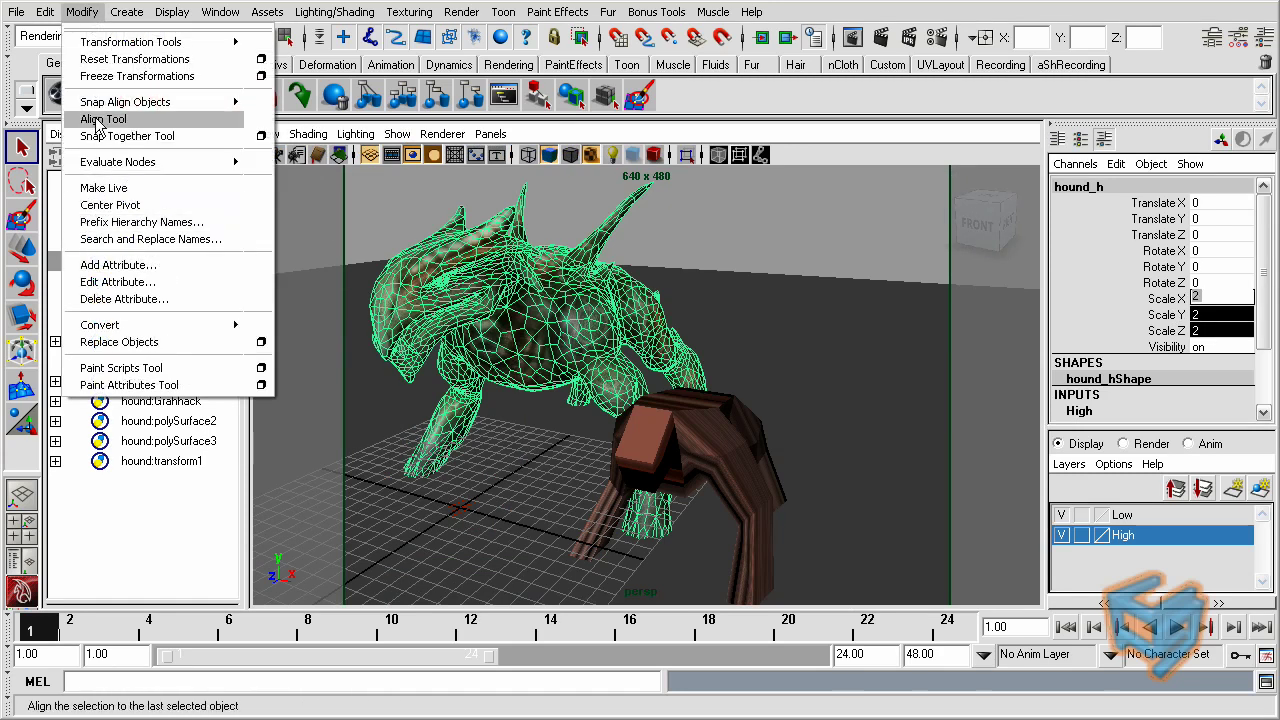
left_click(100, 76)
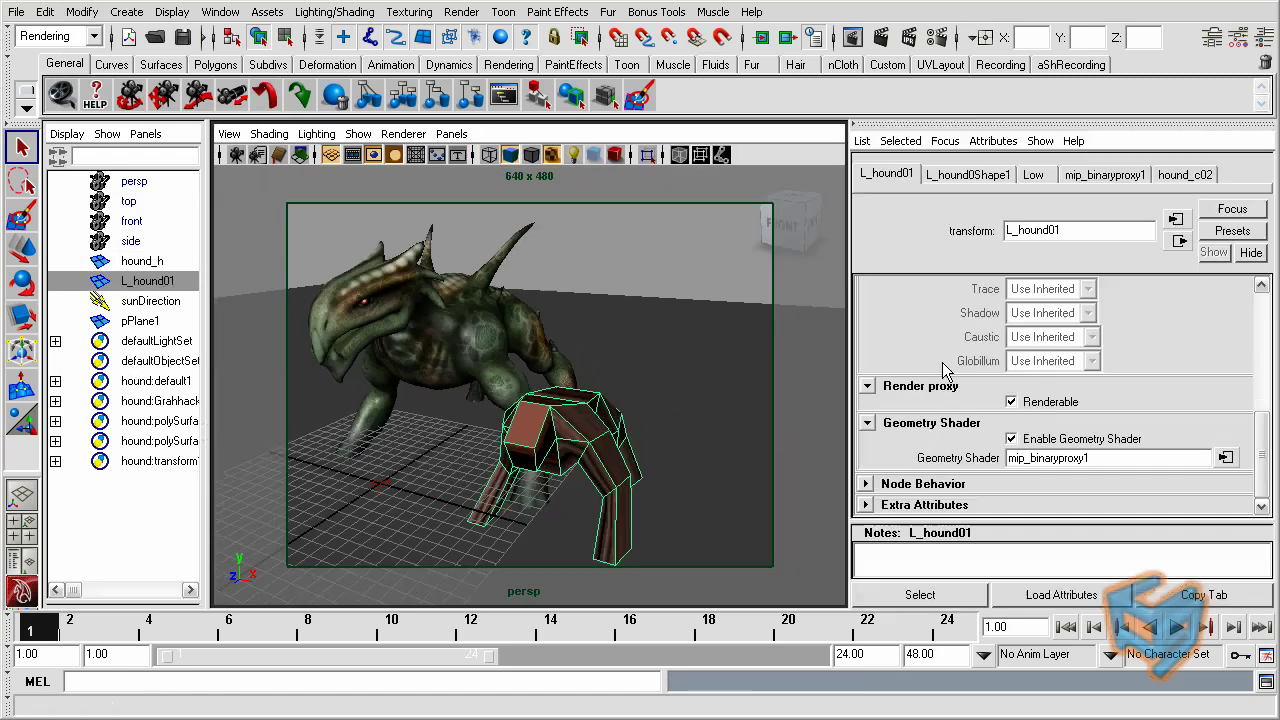
Enable Write Geometry on L_hound01's proxy shader and batch render the scene to rewrite c:\temp\myTempScale.mi.
left_click(1225, 457)
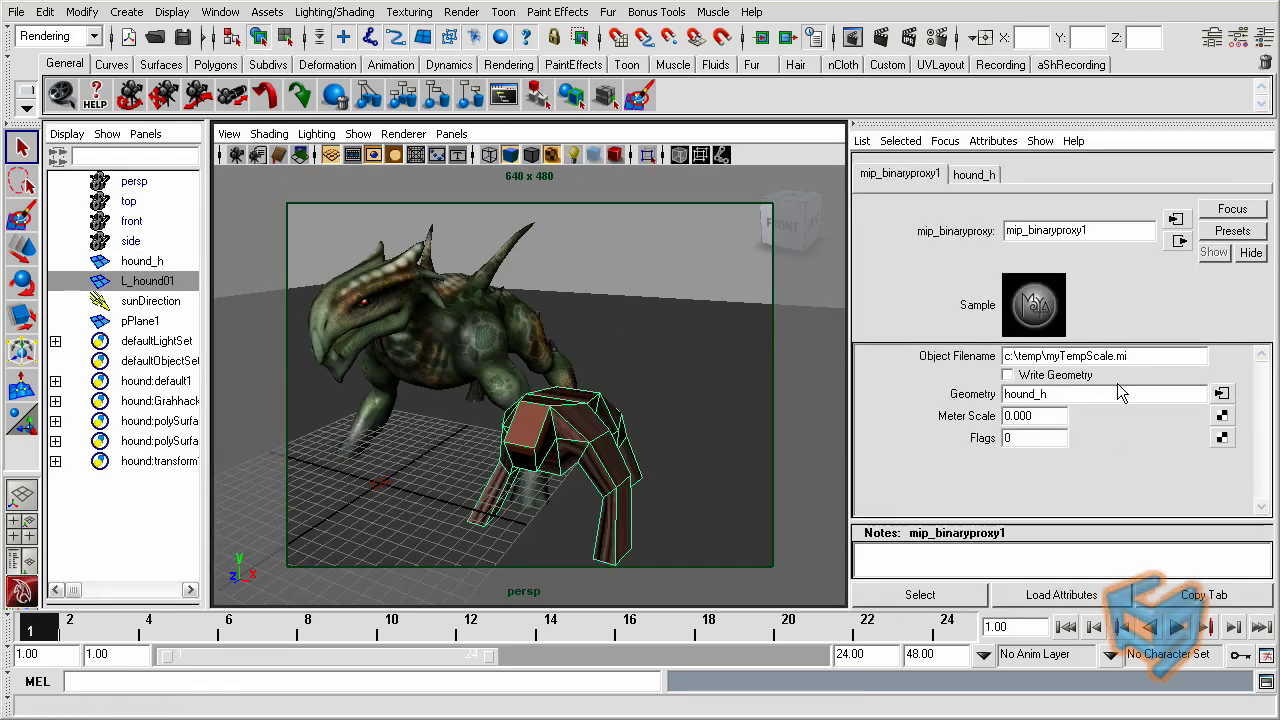
left_click(461, 12)
left_click(480, 190)
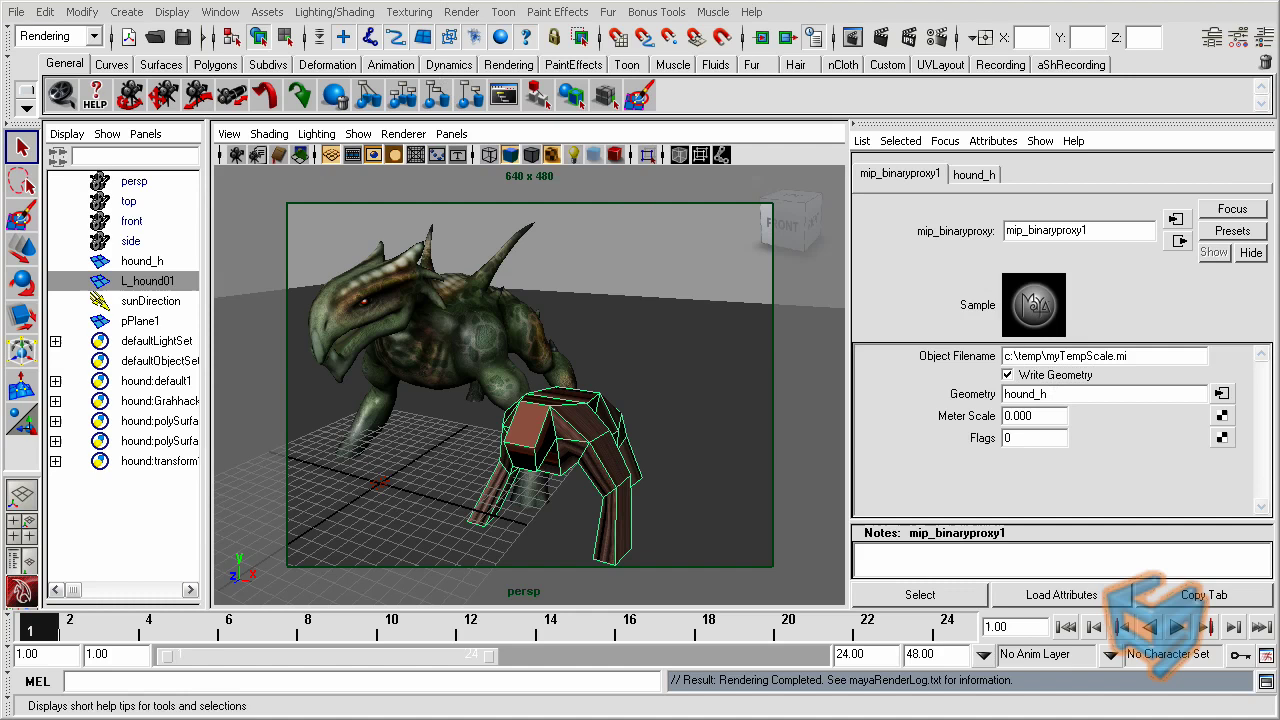
Turn off Write Geometry on the proxy shader and render both hounds in the Render View.
left_click(1028, 377)
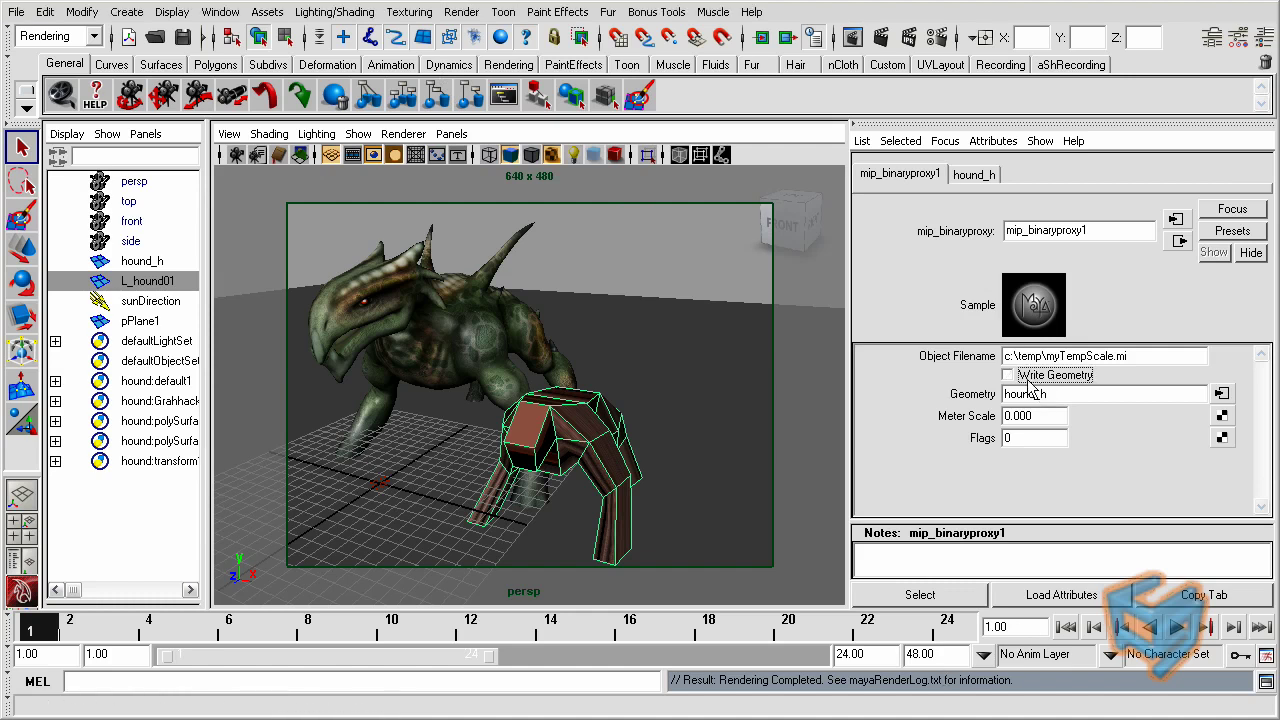
left_click(220, 12)
mouse_move(260, 64)
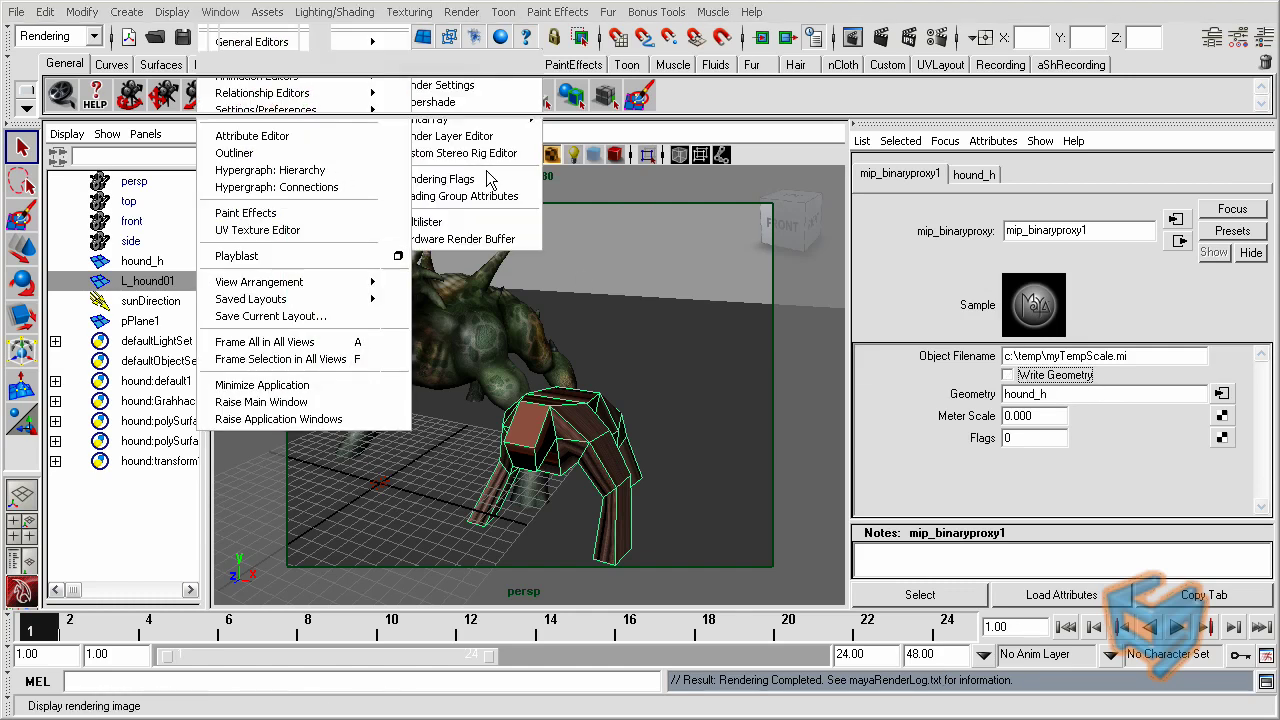
left_click(430, 70)
left_click(194, 105)
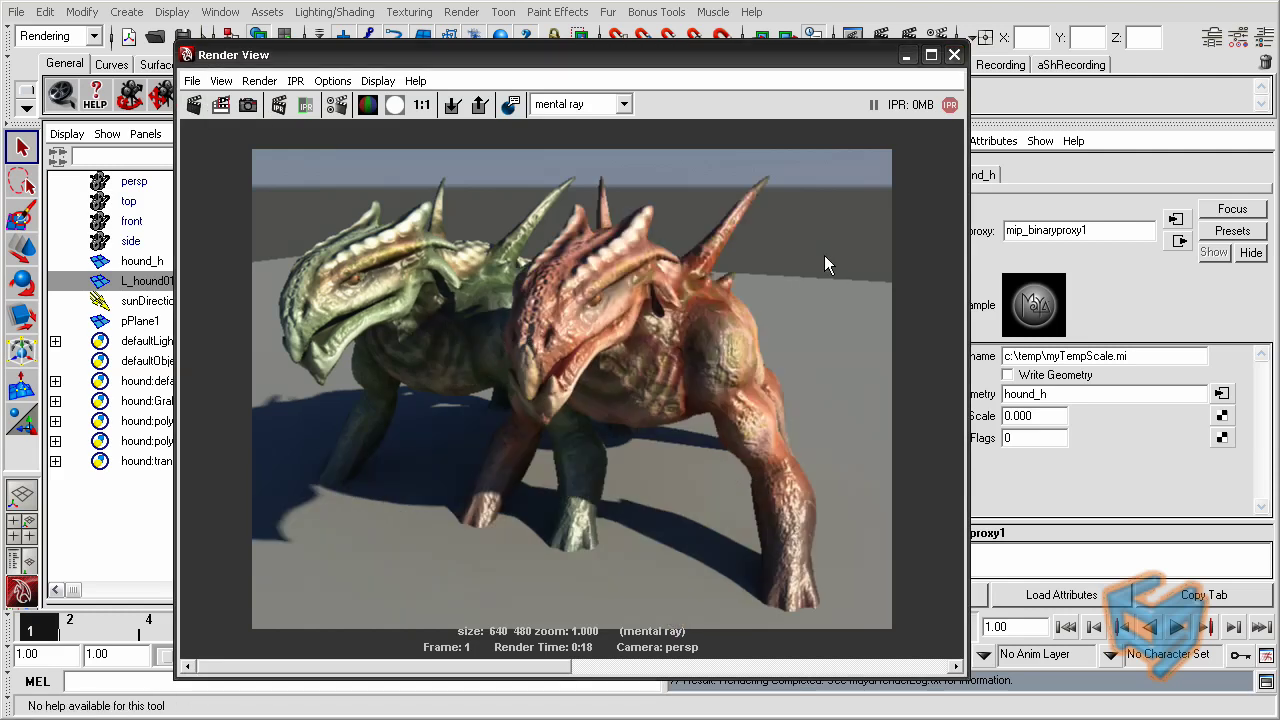
left_click(955, 56)
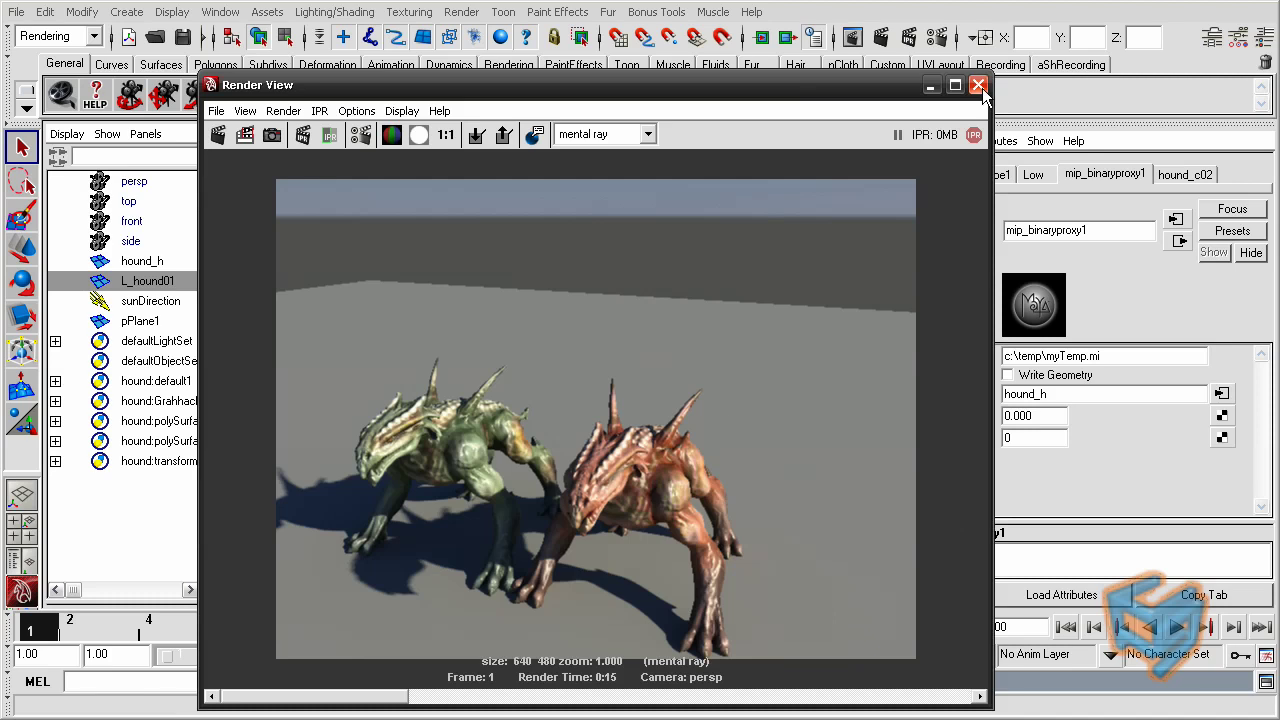
Scale the low-poly stand-in L_hound01 to 3 in X, Y and Z.
left_click(979, 85)
left_click(1266, 38)
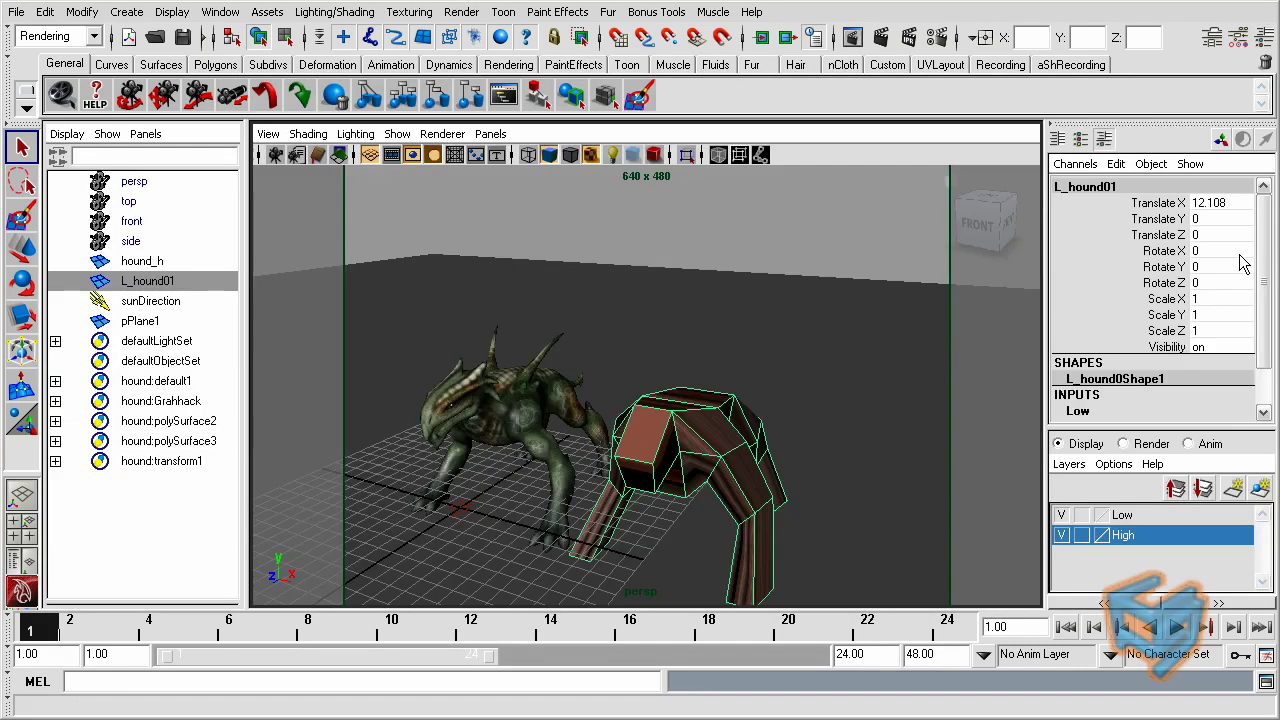
left_click_drag(1200, 330, 1200, 298)
type("3")
key("Return")
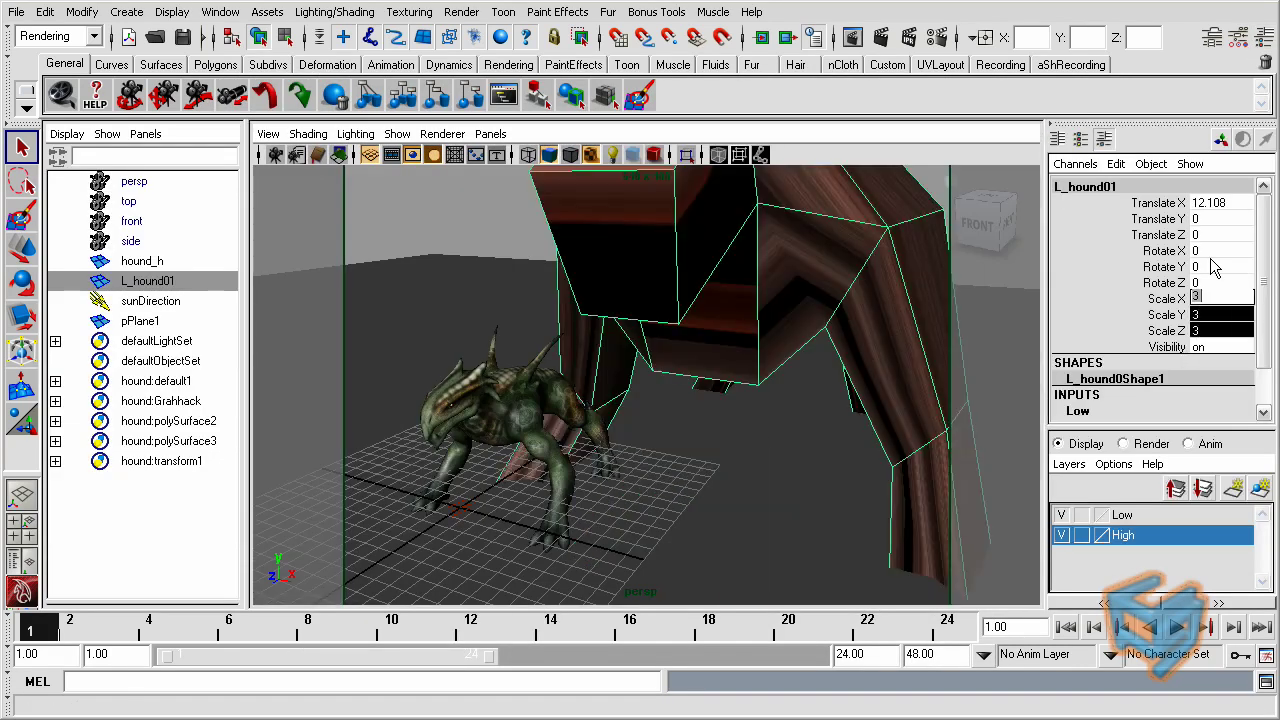
Render the enlarged stand-in in the Render View and compare the rendered hound with its scale values.
left_click(220, 12)
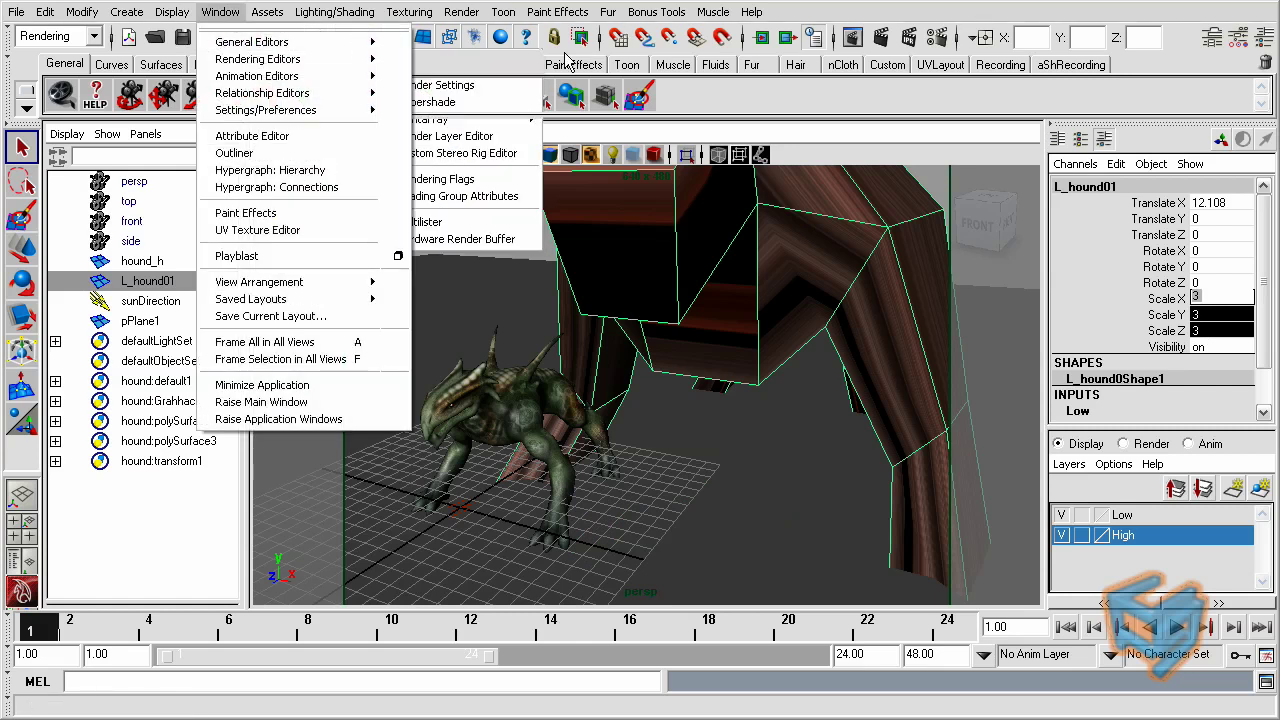
mouse_move(258, 59)
left_click(450, 59)
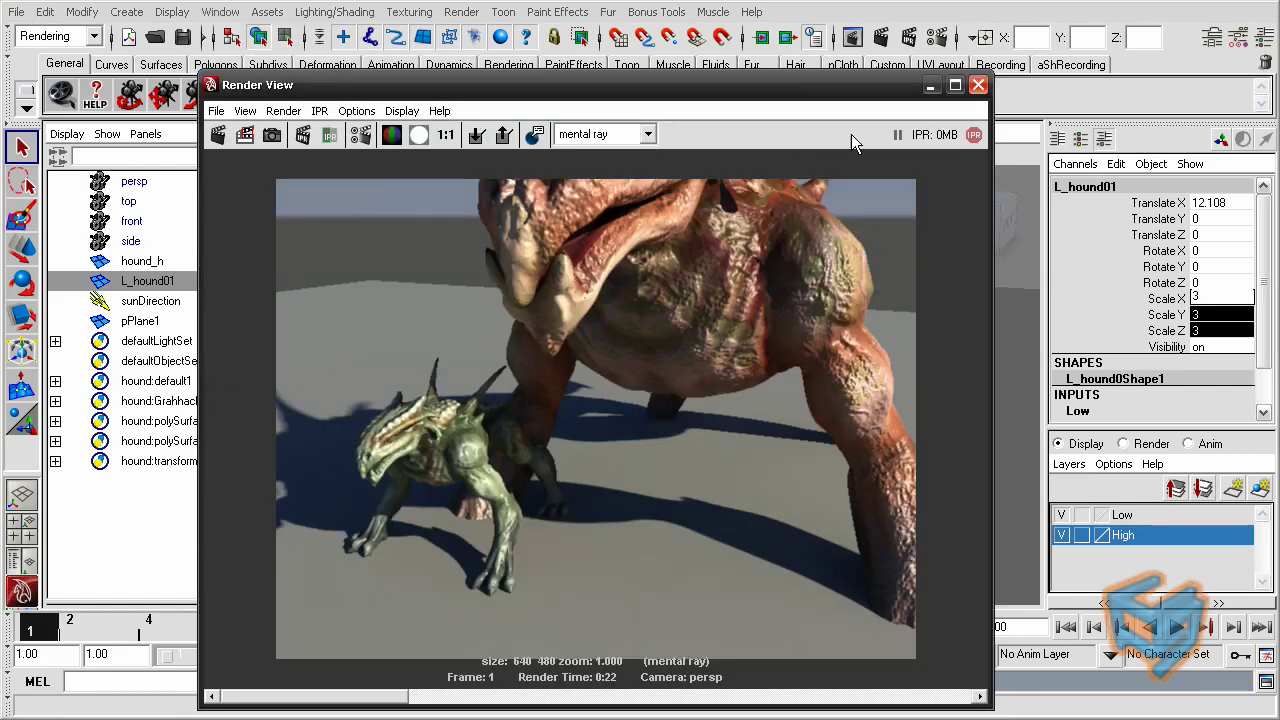
left_click_drag(855, 92, 869, 502)
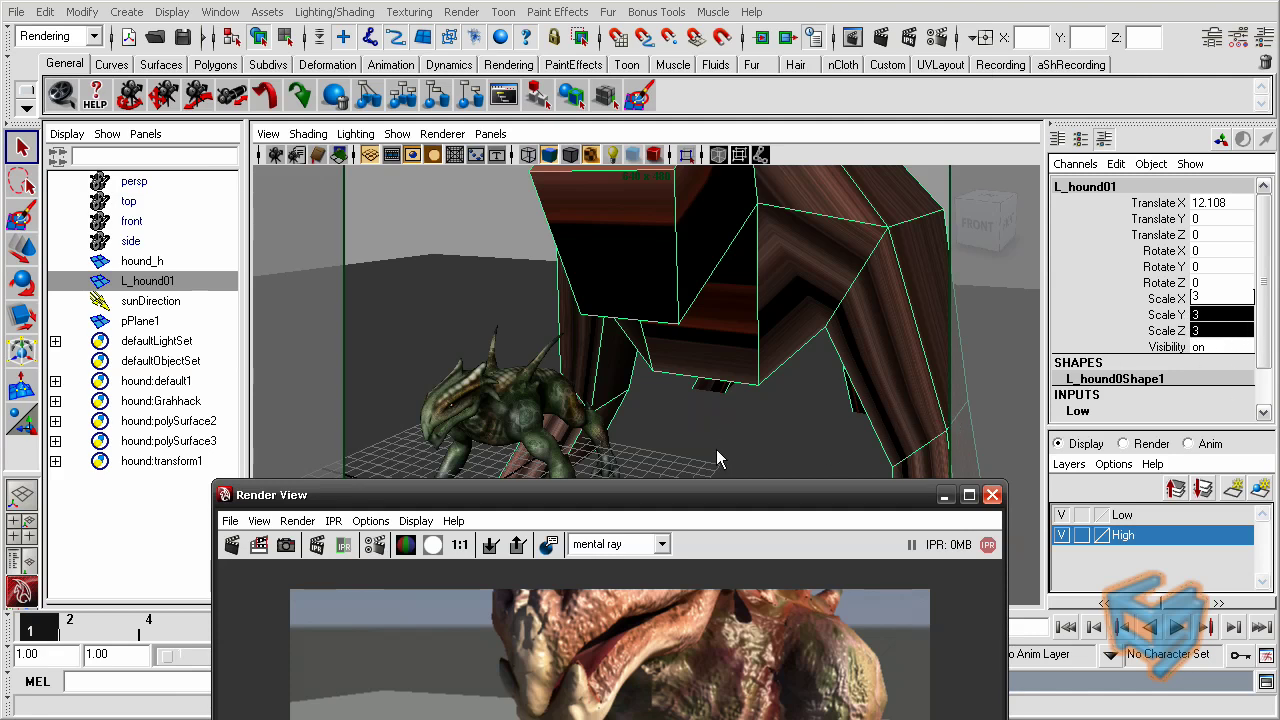
left_click_drag(1227, 331, 1224, 301)
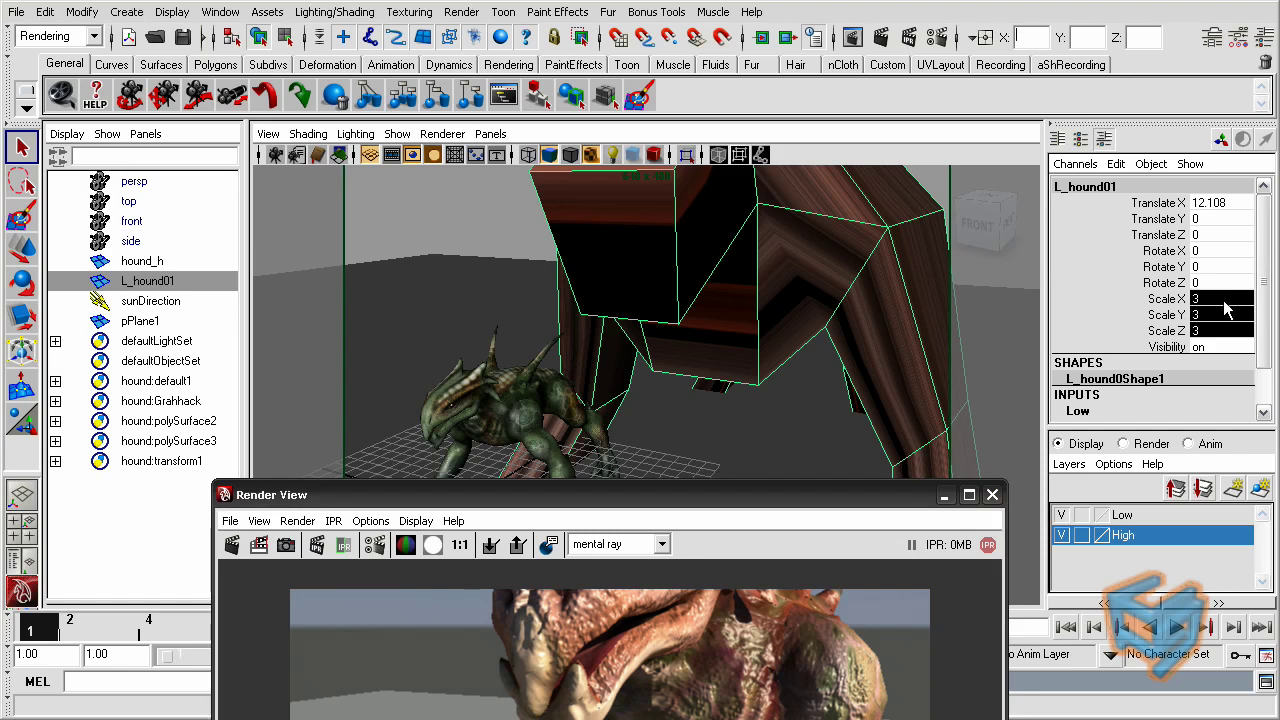
left_click(1224, 302)
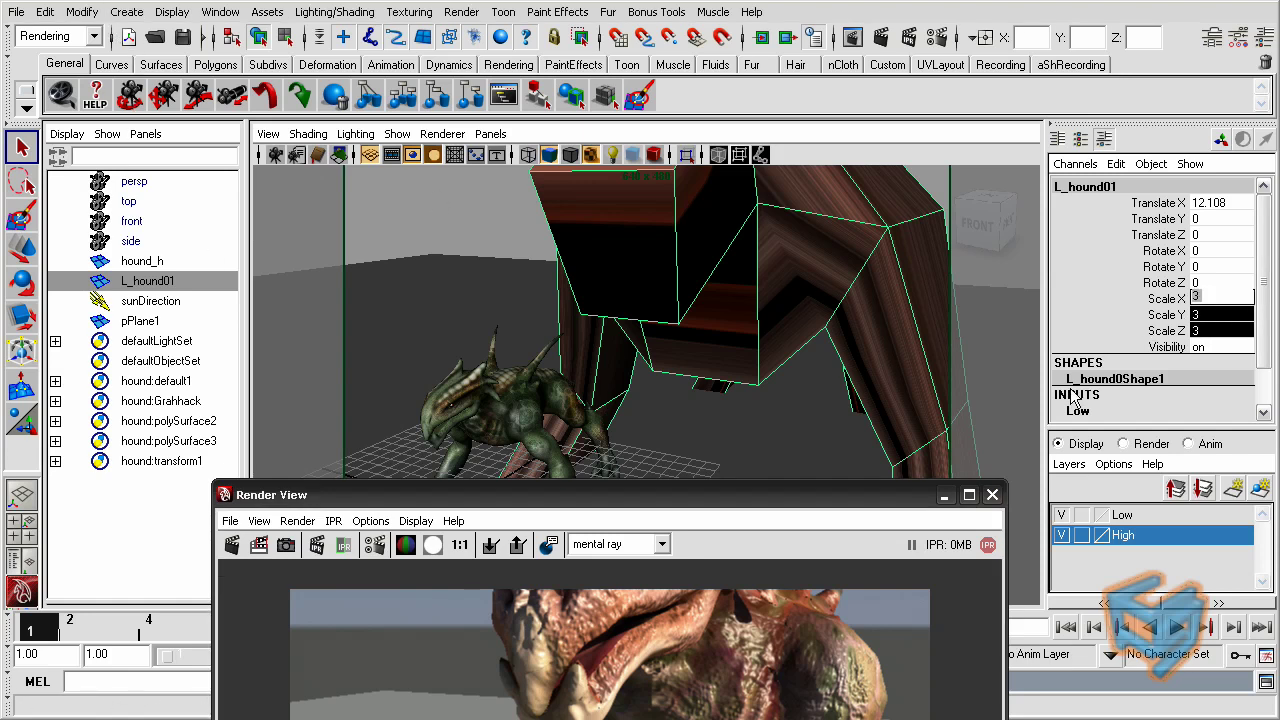
left_click_drag(808, 494, 759, 147)
left_click_drag(855, 146, 837, 112)
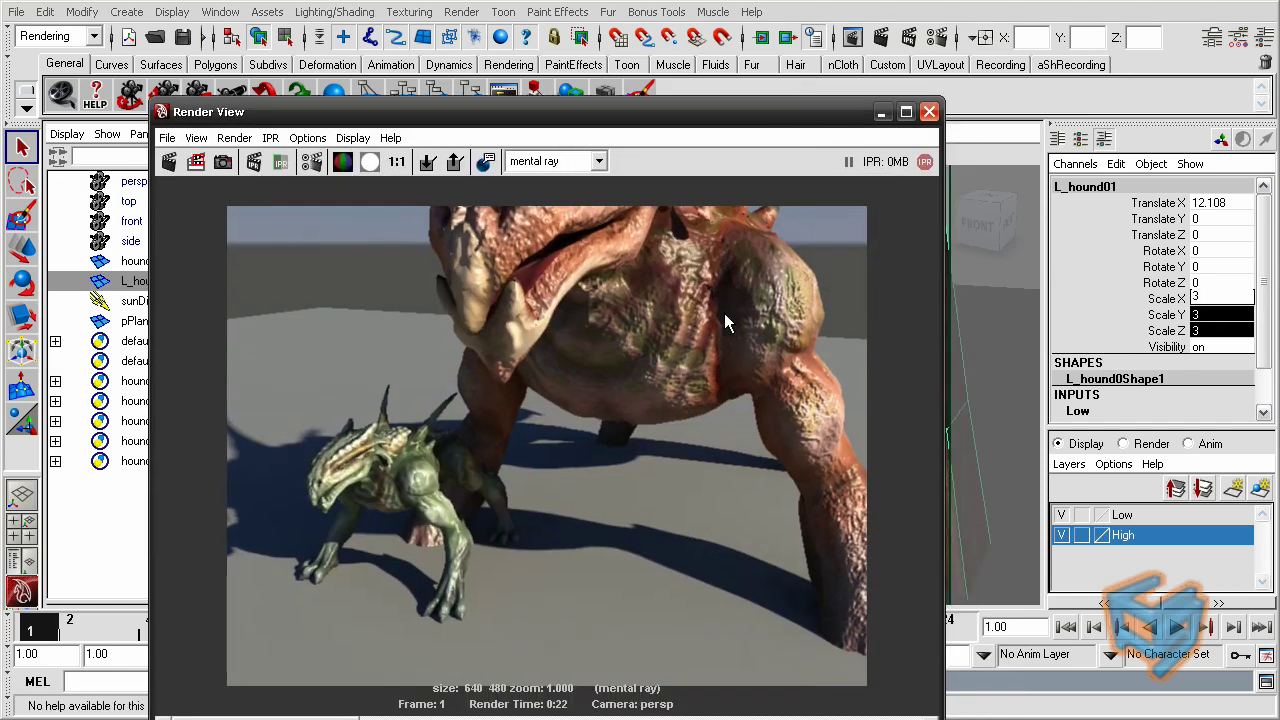
left_click(929, 111)
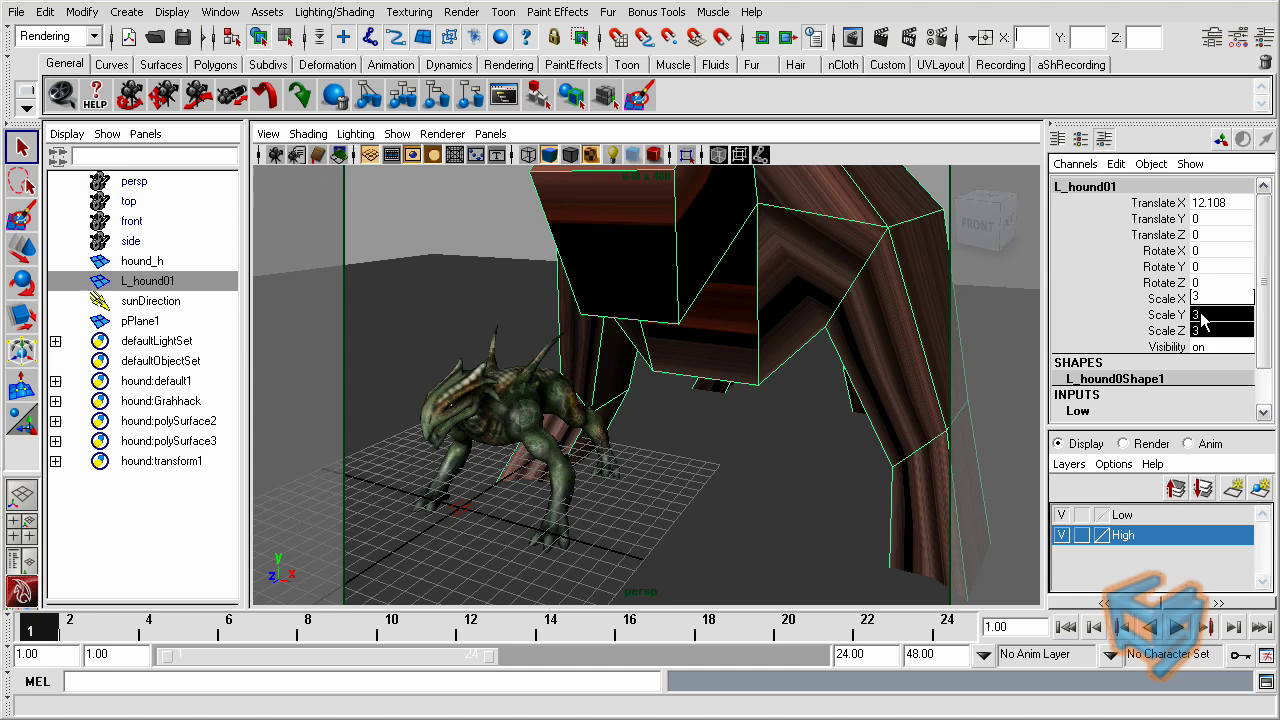
Set the X, Y and Z scale of L_hound01 back to 1.
left_click_drag(1203, 330, 1207, 294)
type("1")
key("Return")
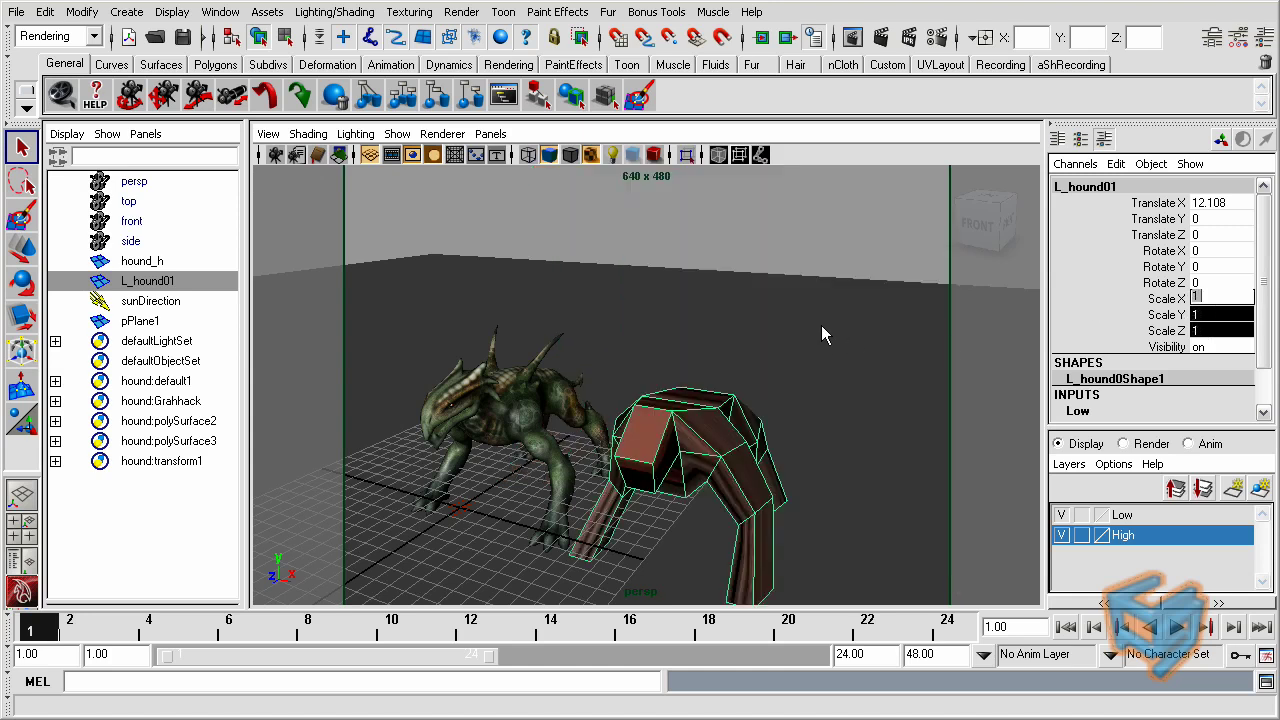
Enable Write Geometry on L_hound01's mip_binaryproxy1 shader and set its Meter Scale to 1.
key("ctrl+a")
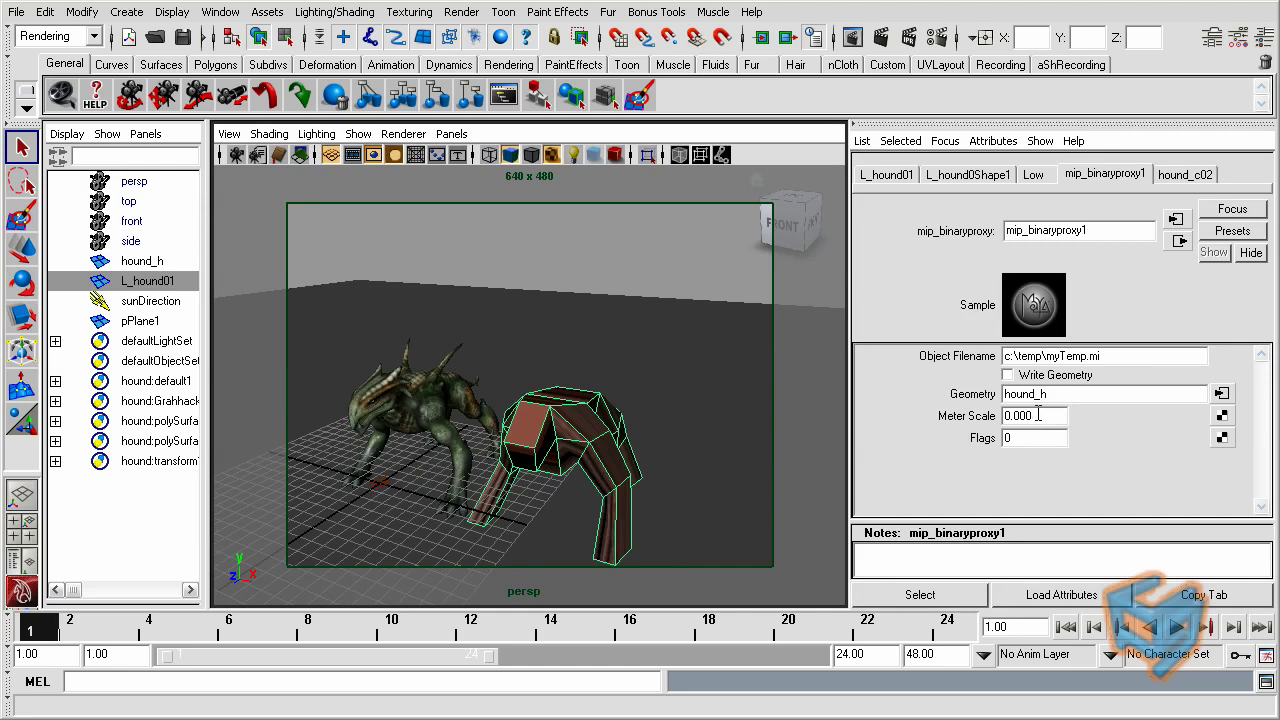
left_click(1038, 415)
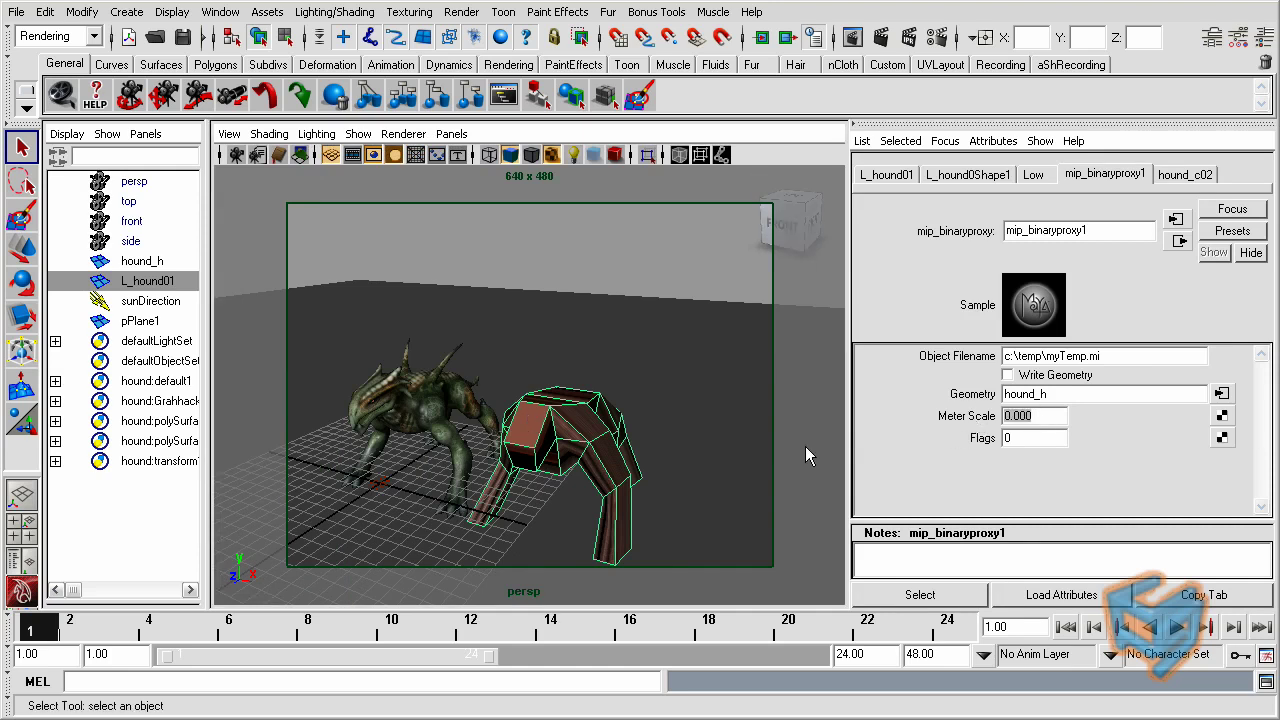
left_click(1030, 376)
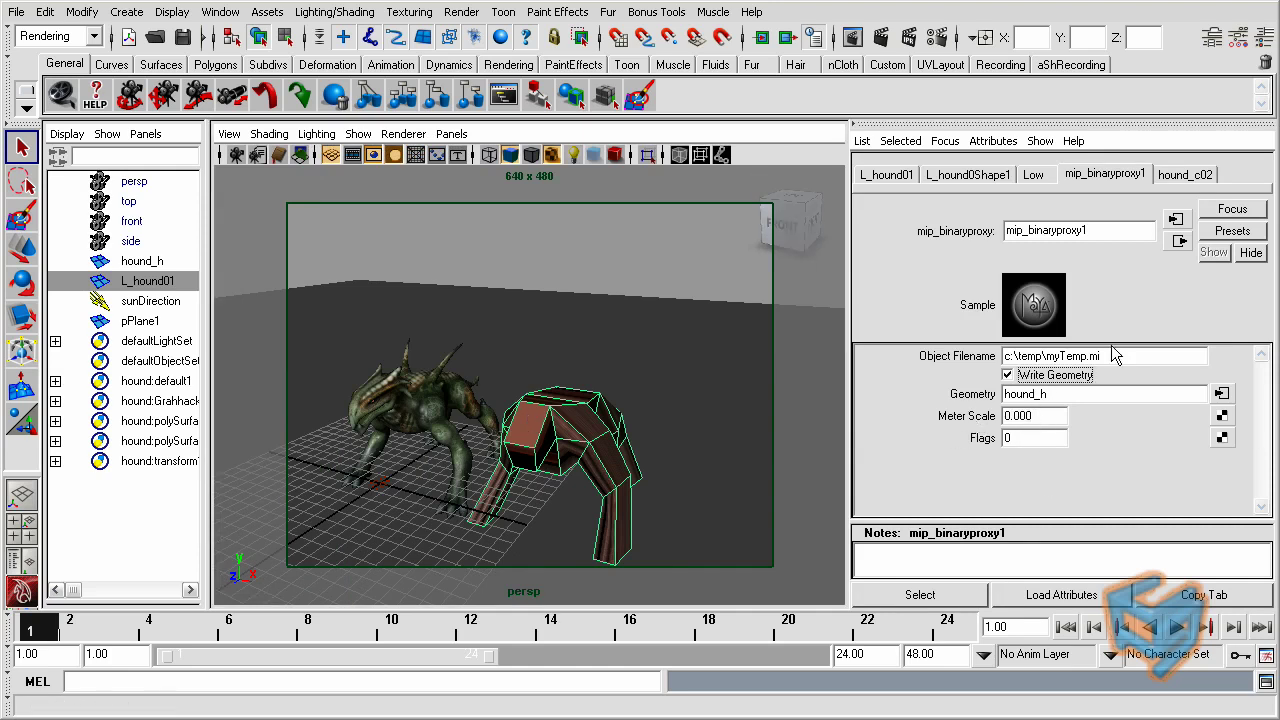
left_click_drag(1040, 418, 996, 417)
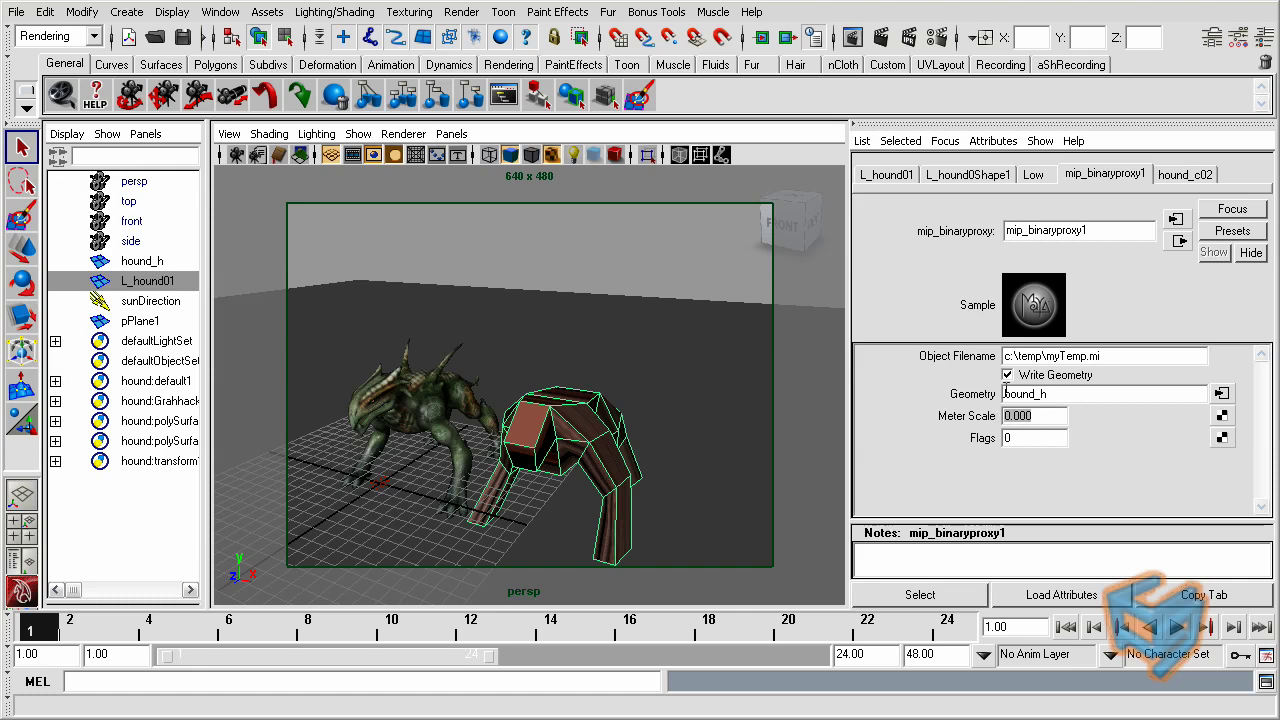
type("1")
key("Return")
Batch render to write the proxy geometry and save the scene as beast_proxy_sc2.mb.
left_click(461, 12)
left_click(500, 40)
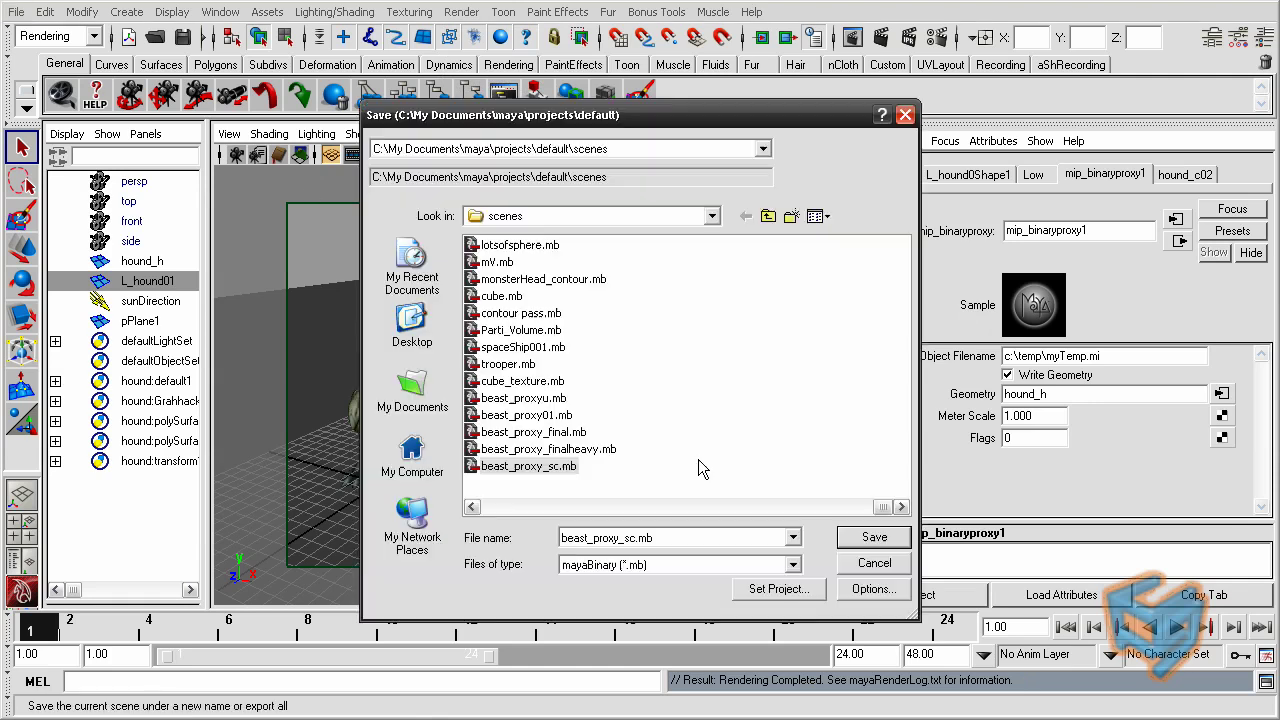
type("2.mb")
key("Return")
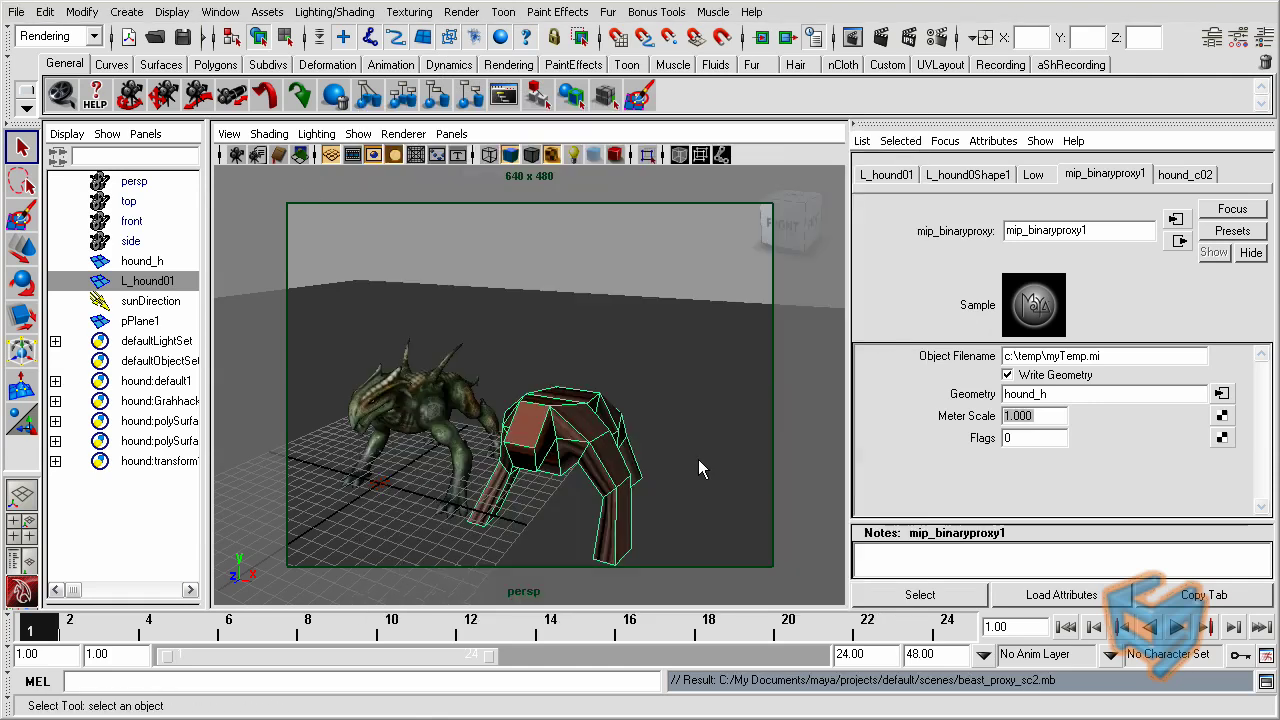
Turn off Write Geometry on the proxy shader and set its Meter Scale to 3.
left_click(1007, 375)
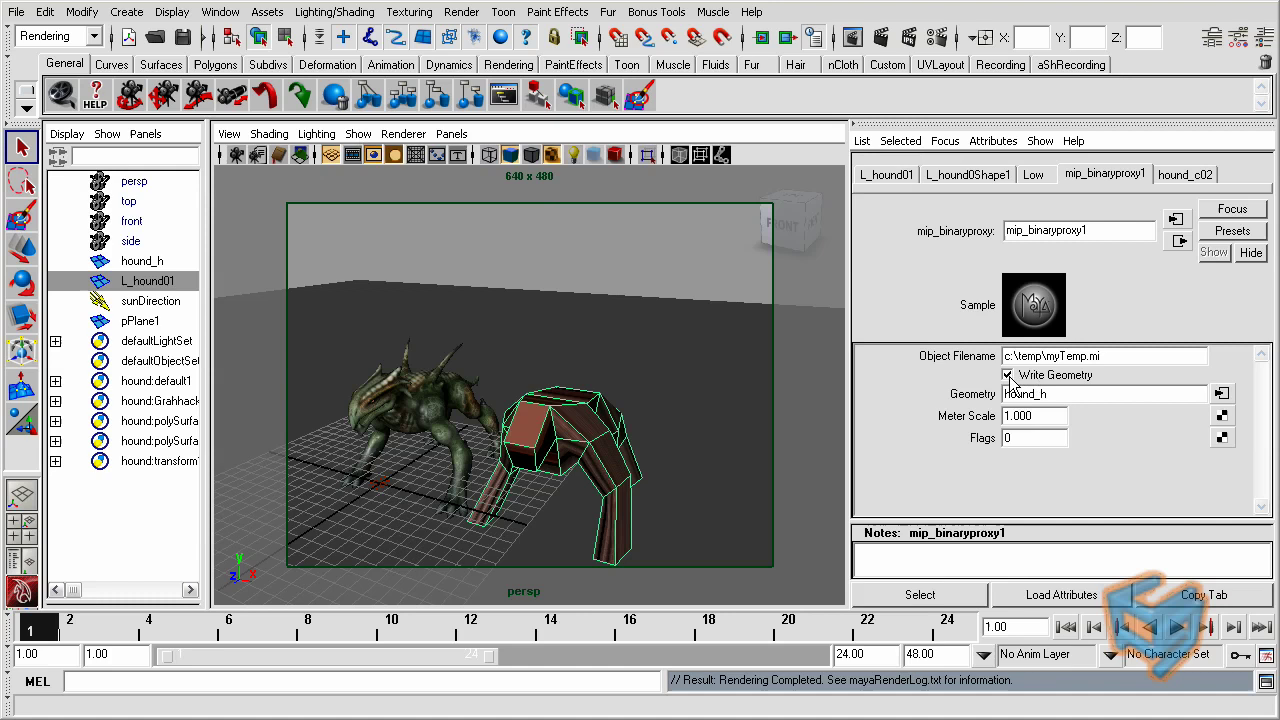
double_click(1040, 415)
type("3")
key("Return")
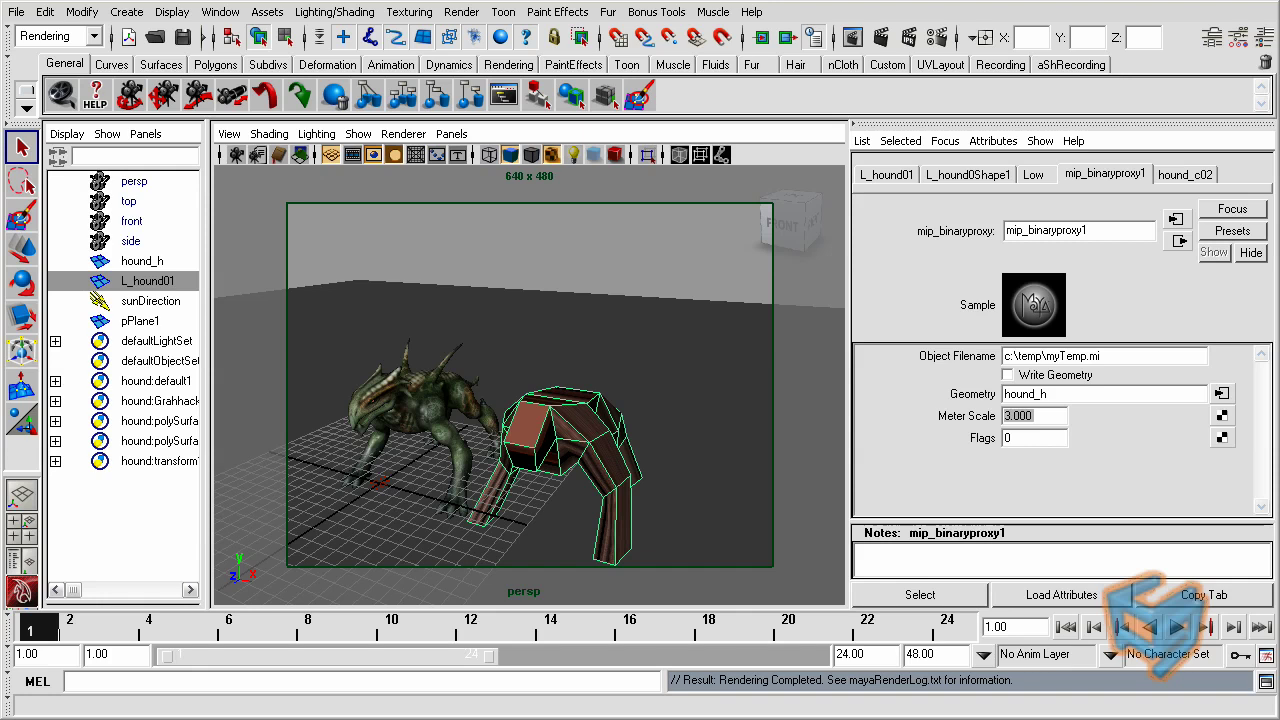
Render the scene to check the proxy hound's size and return the shader's Meter Scale to 1.
left_click(880, 37)
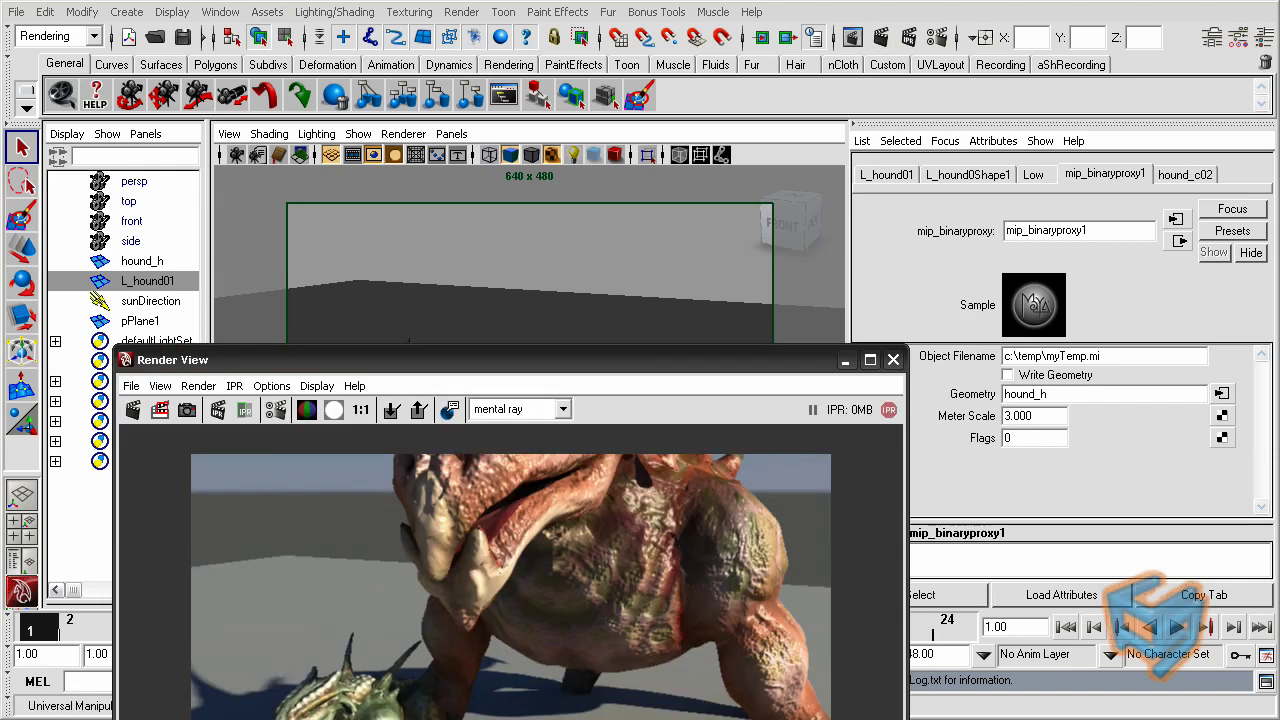
left_click_drag(391, 365, 407, 60)
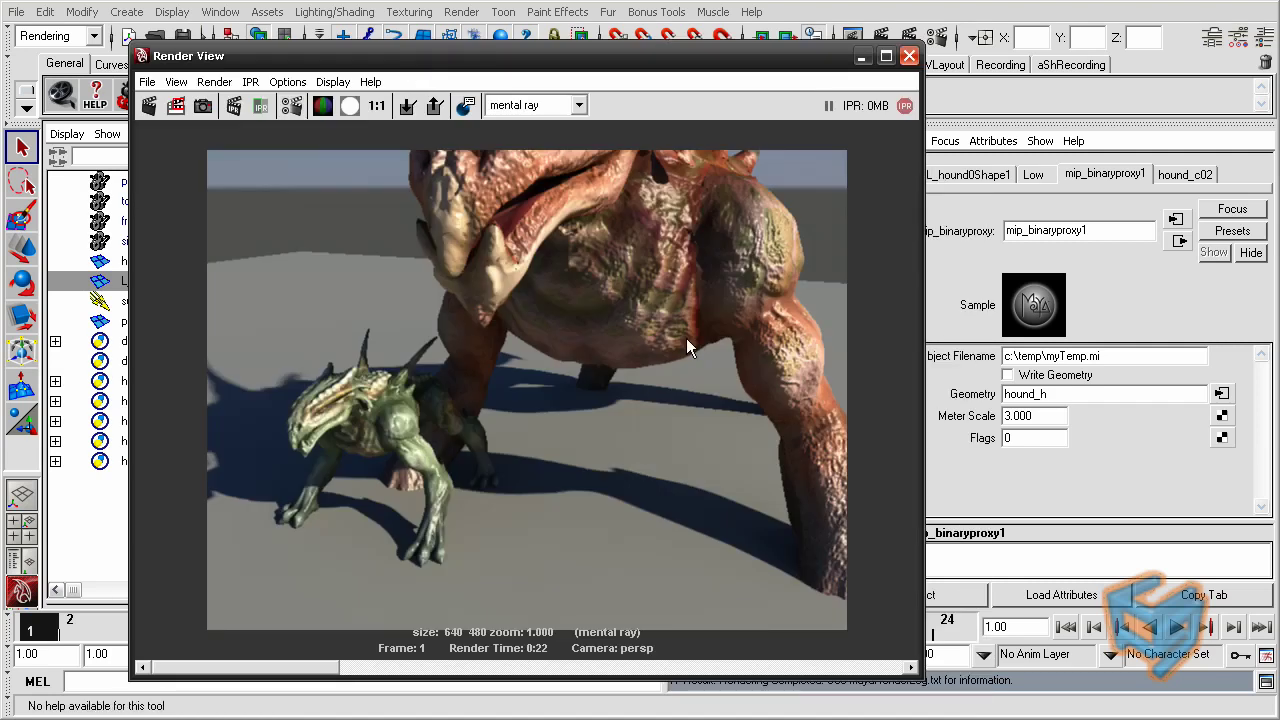
left_click(909, 55)
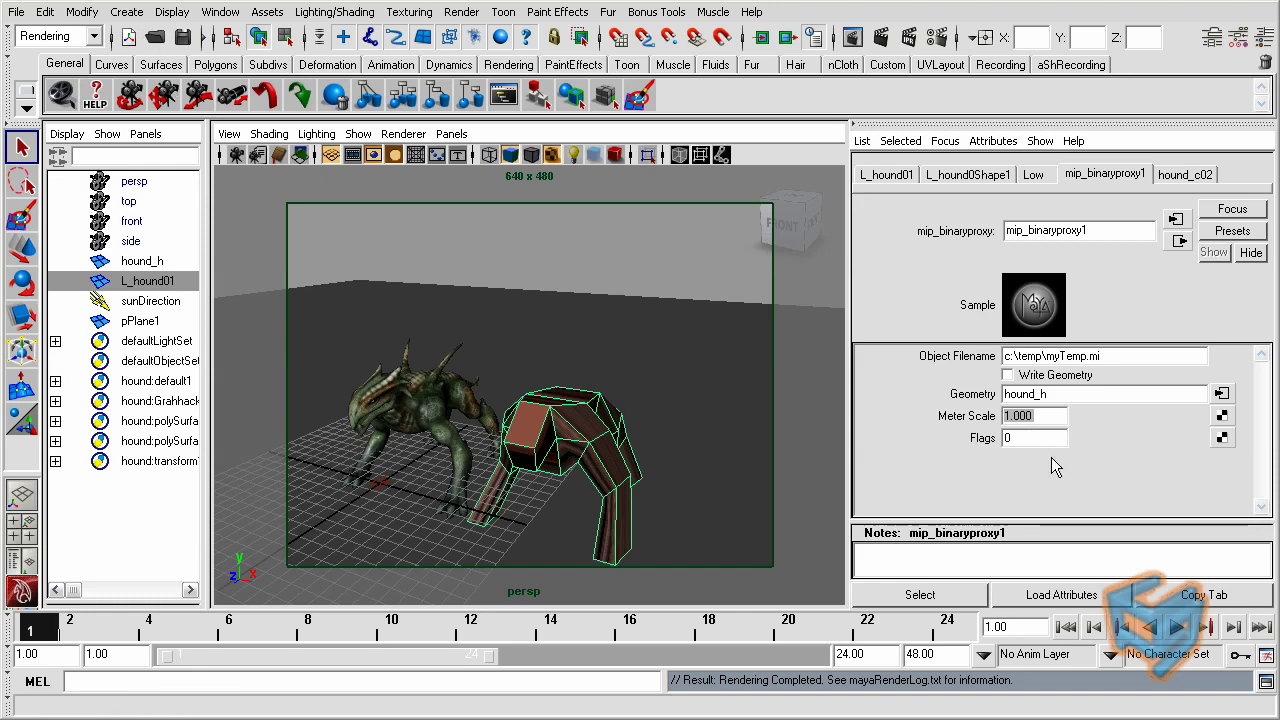
left_click(1038, 438)
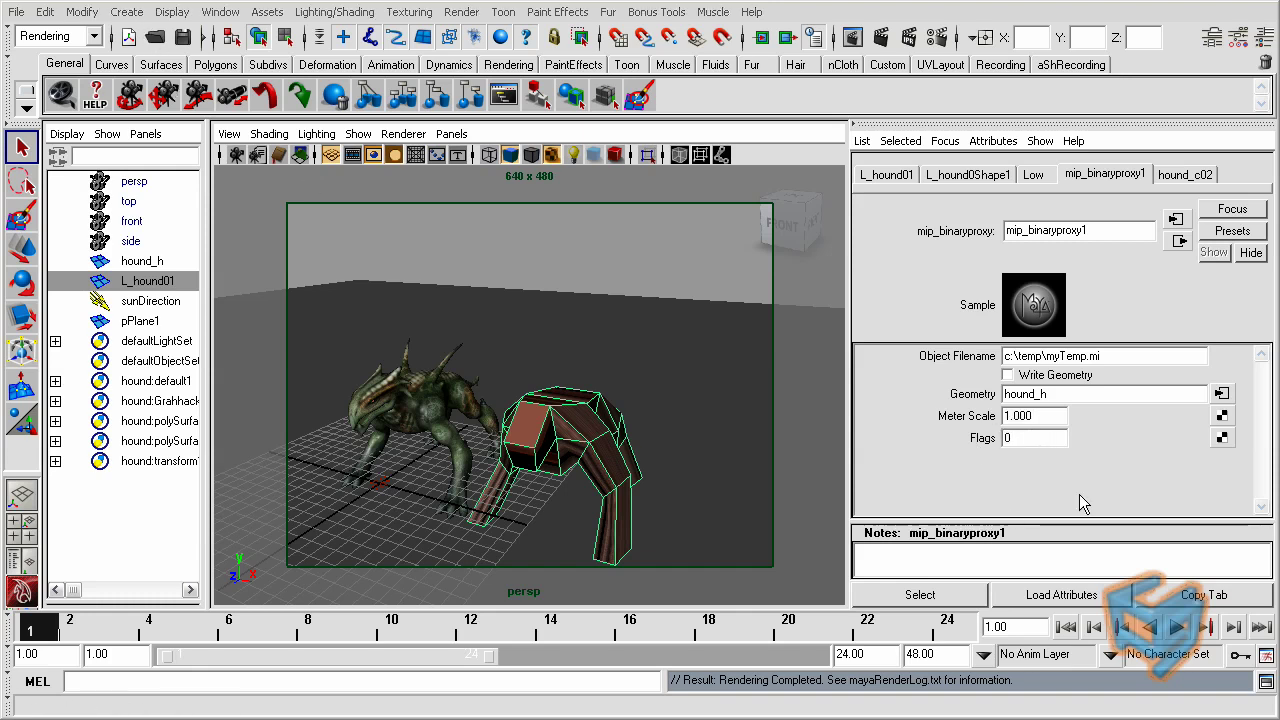